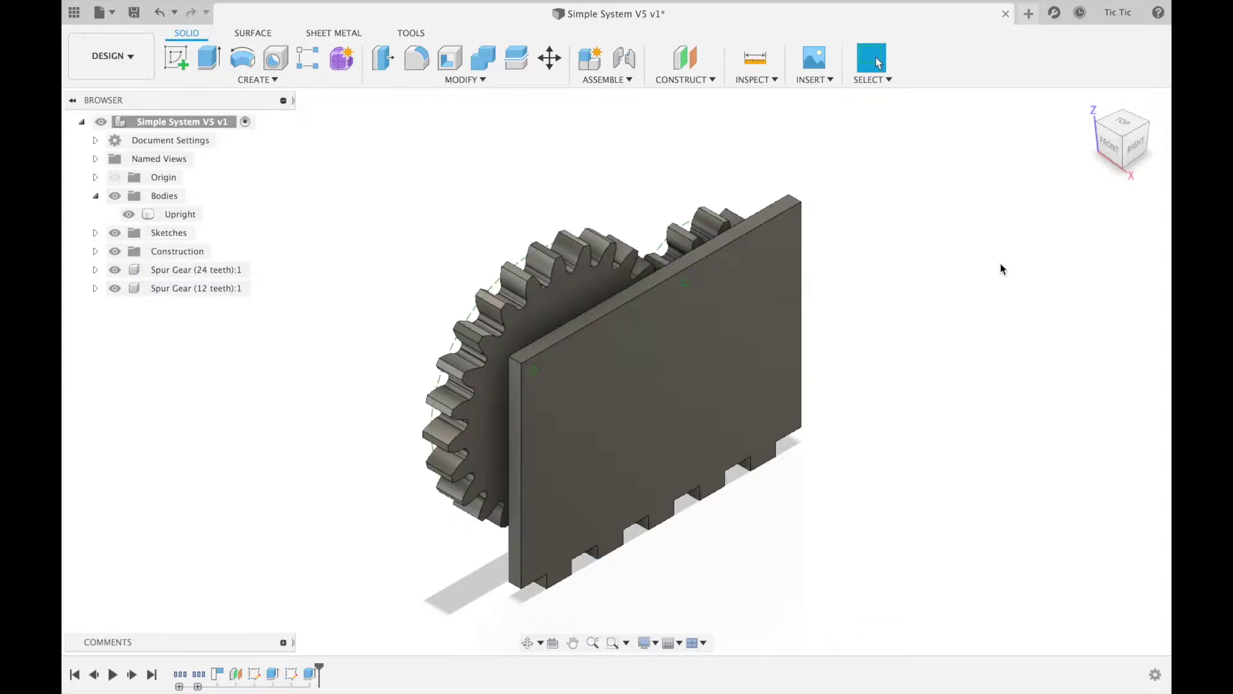
Orbit the view with the ViewCube to see the upright and gears from below
left_click(1125, 171)
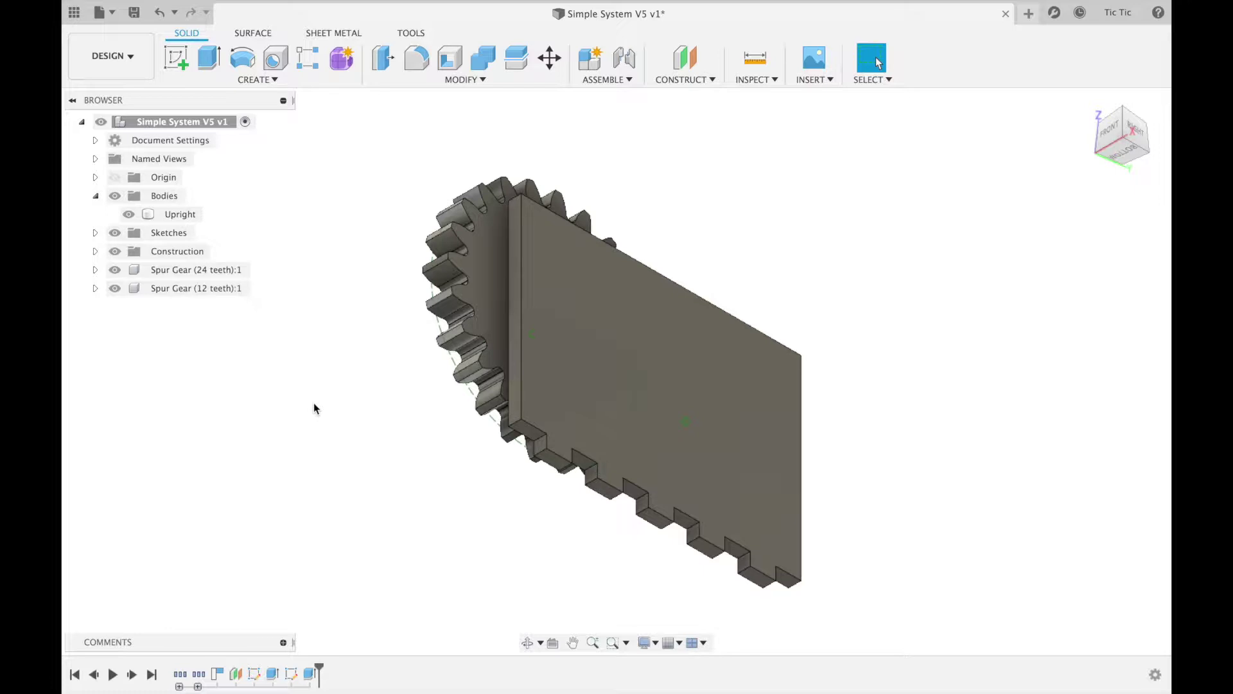
Create a new sketch on the bottom face of the Upright body
left_click(178, 56)
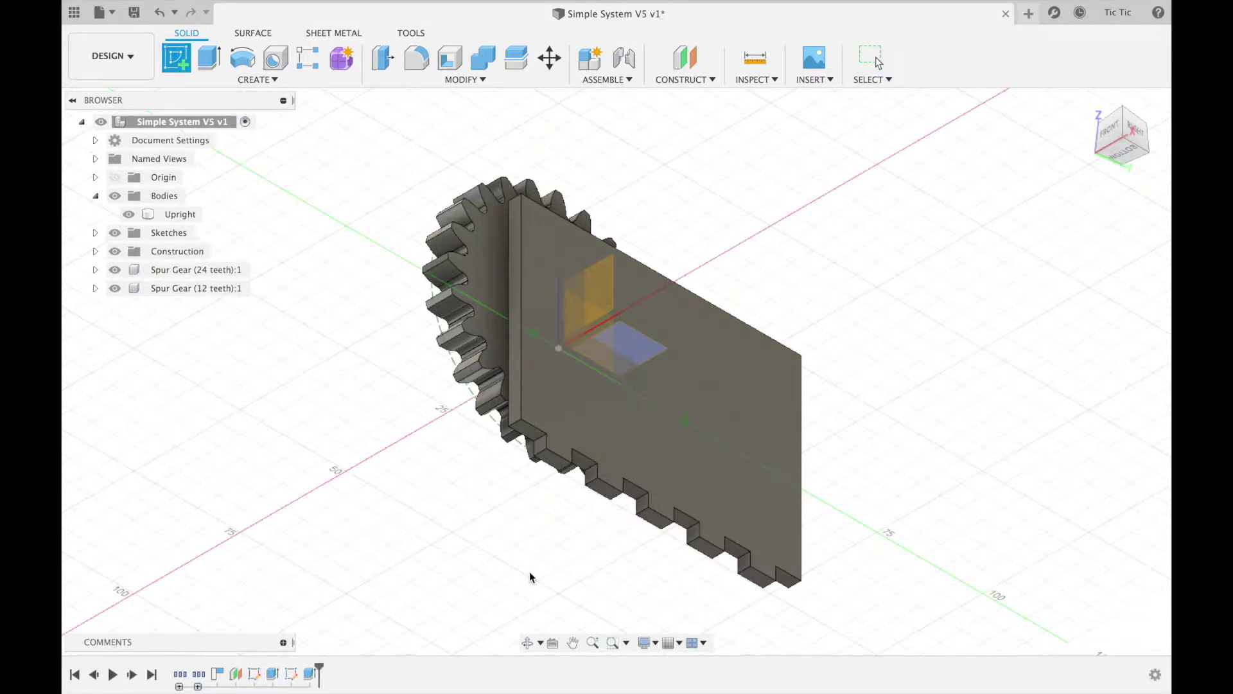
left_click(554, 463)
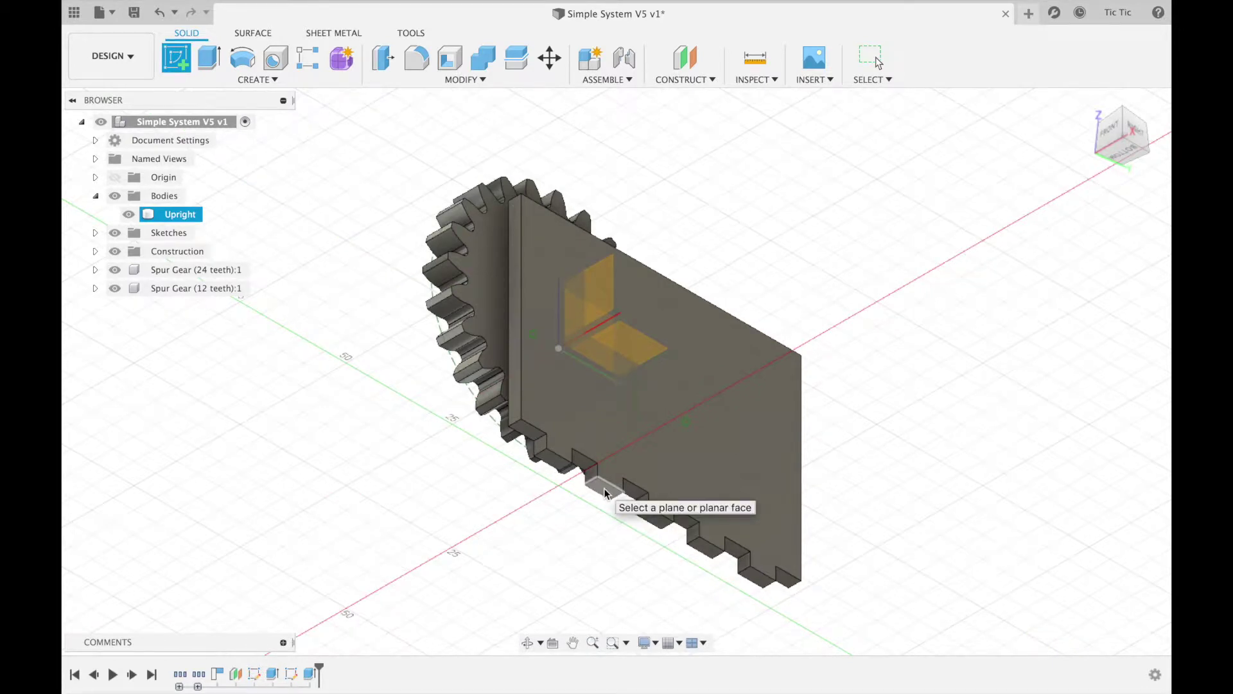
left_click(604, 489)
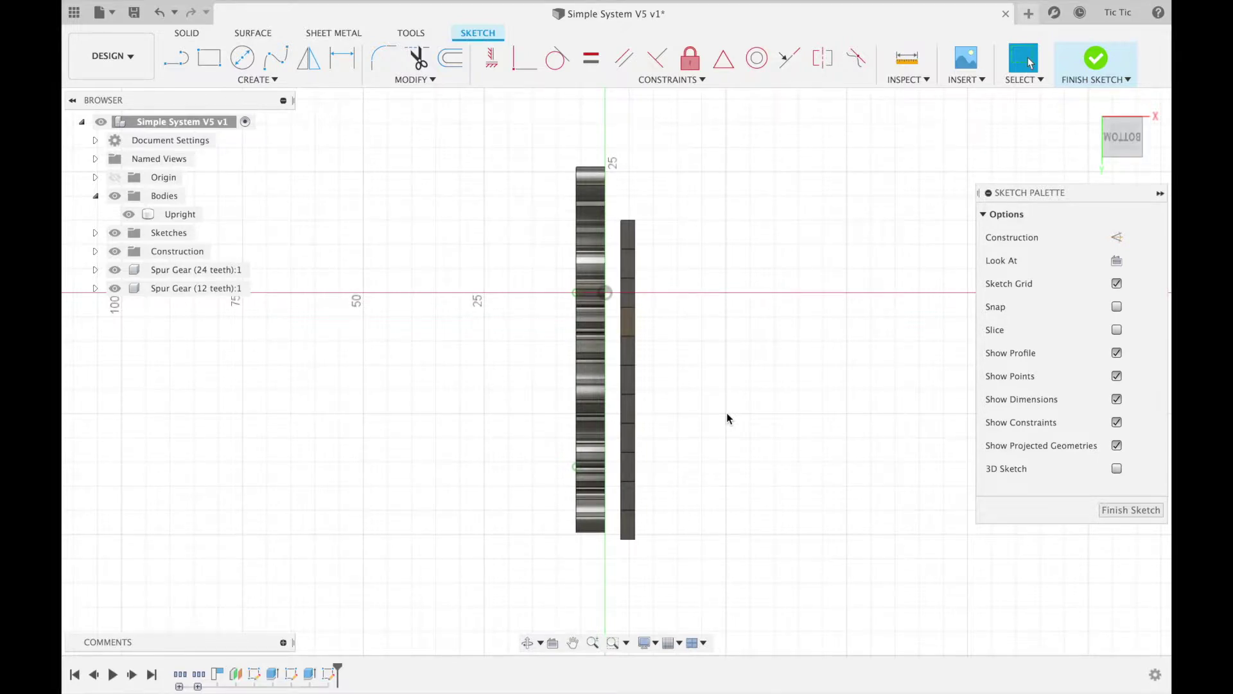
Project the four corner points of the upright into the sketch as reference points
key("p")
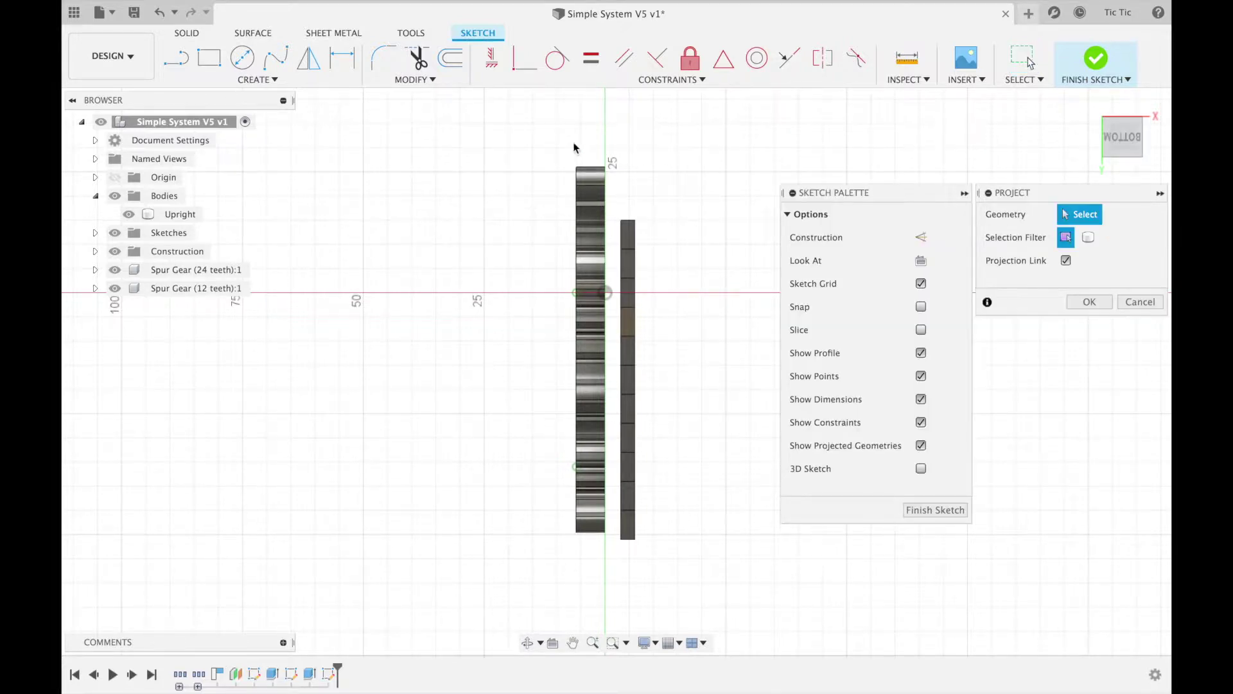
left_click(577, 171)
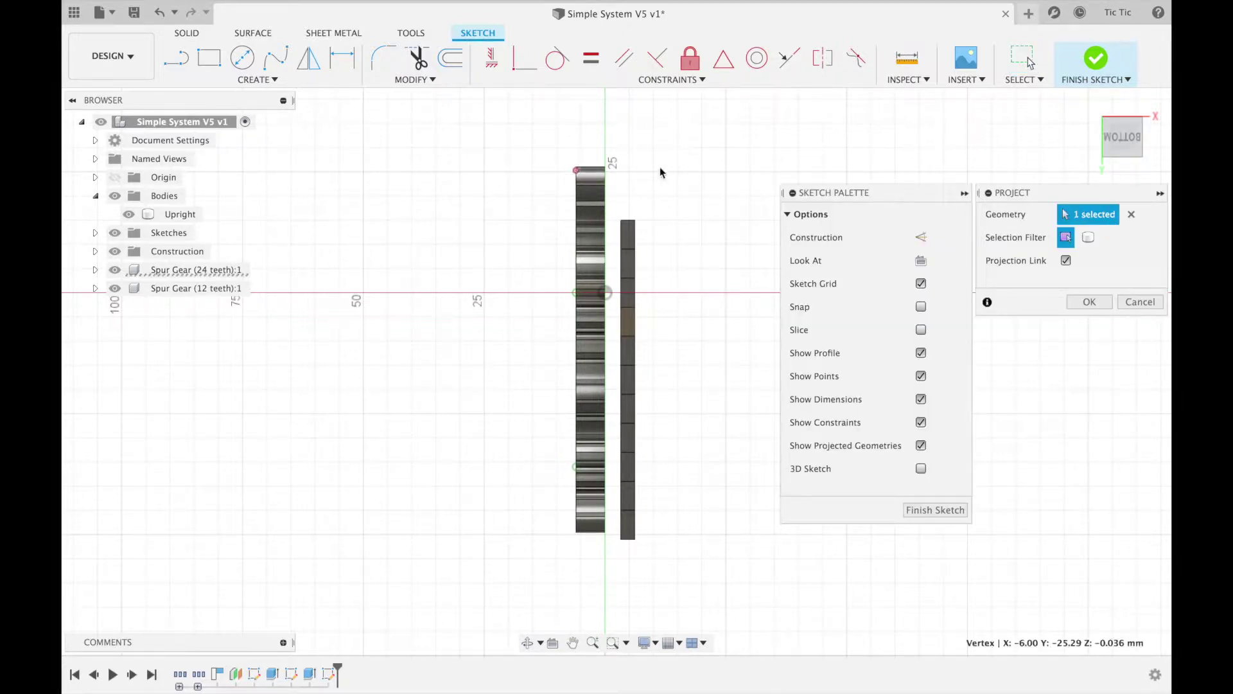
scroll(653, 179, "up", 2)
scroll(652, 174, "up", 2)
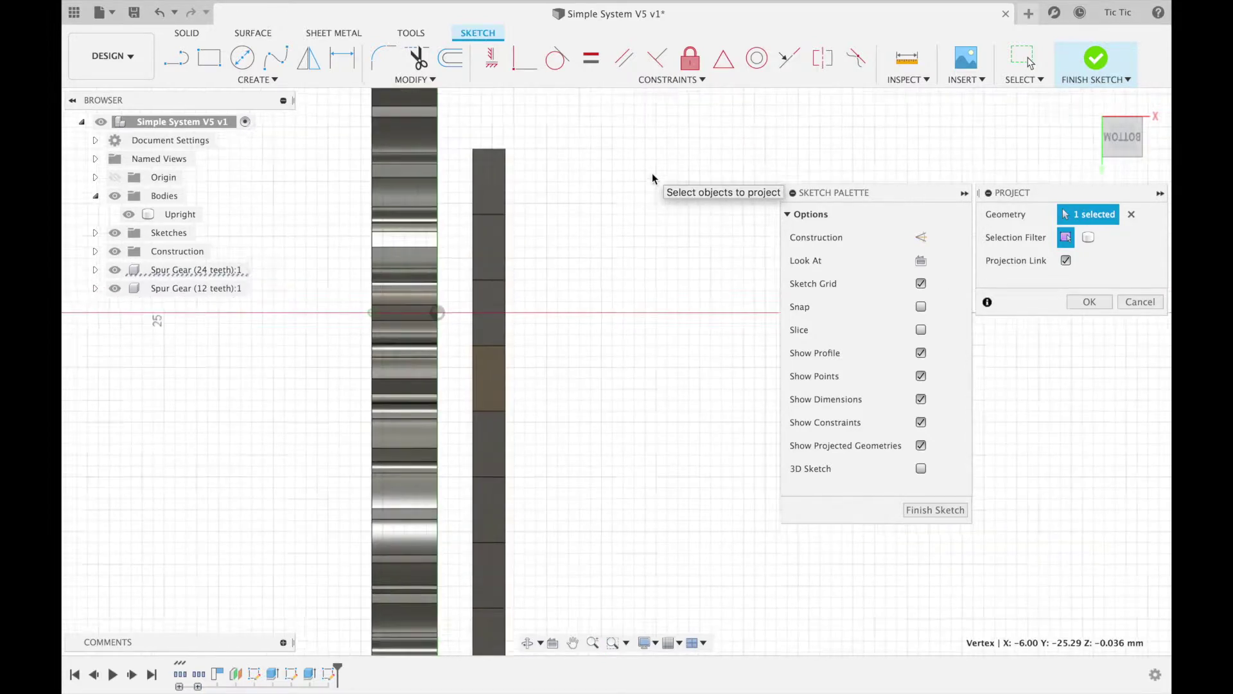
scroll(652, 174, "left", 2)
scroll(652, 174, "up", 2)
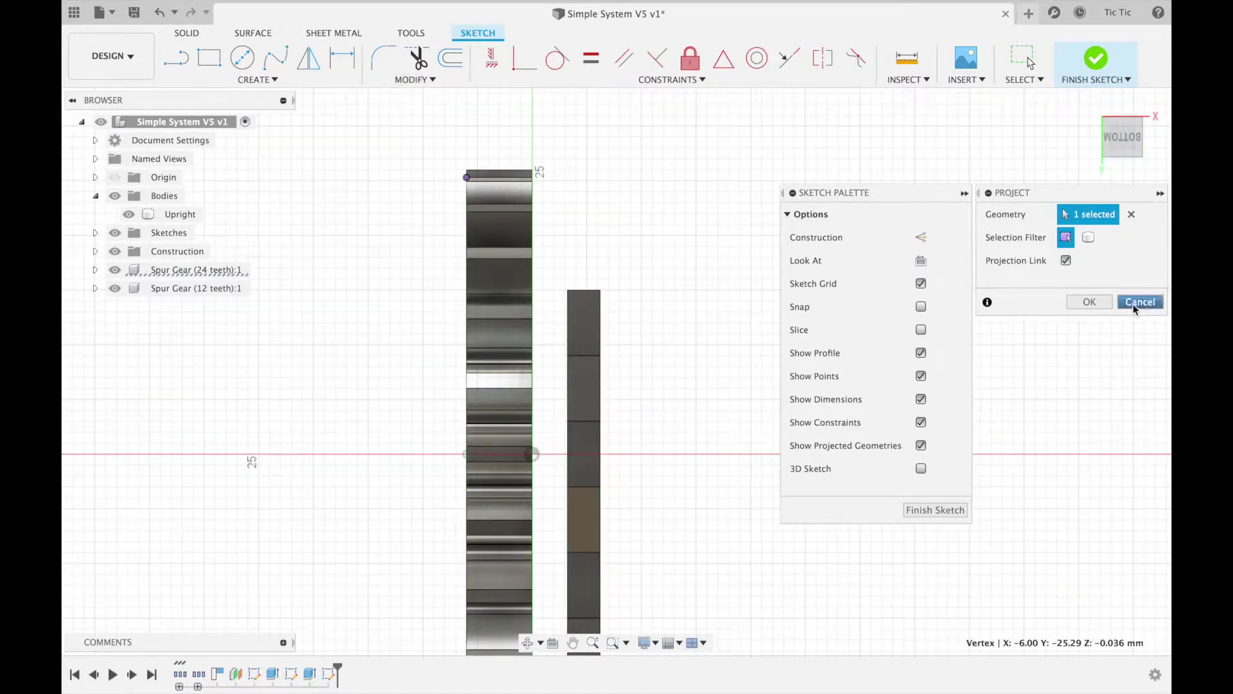
left_click(1132, 214)
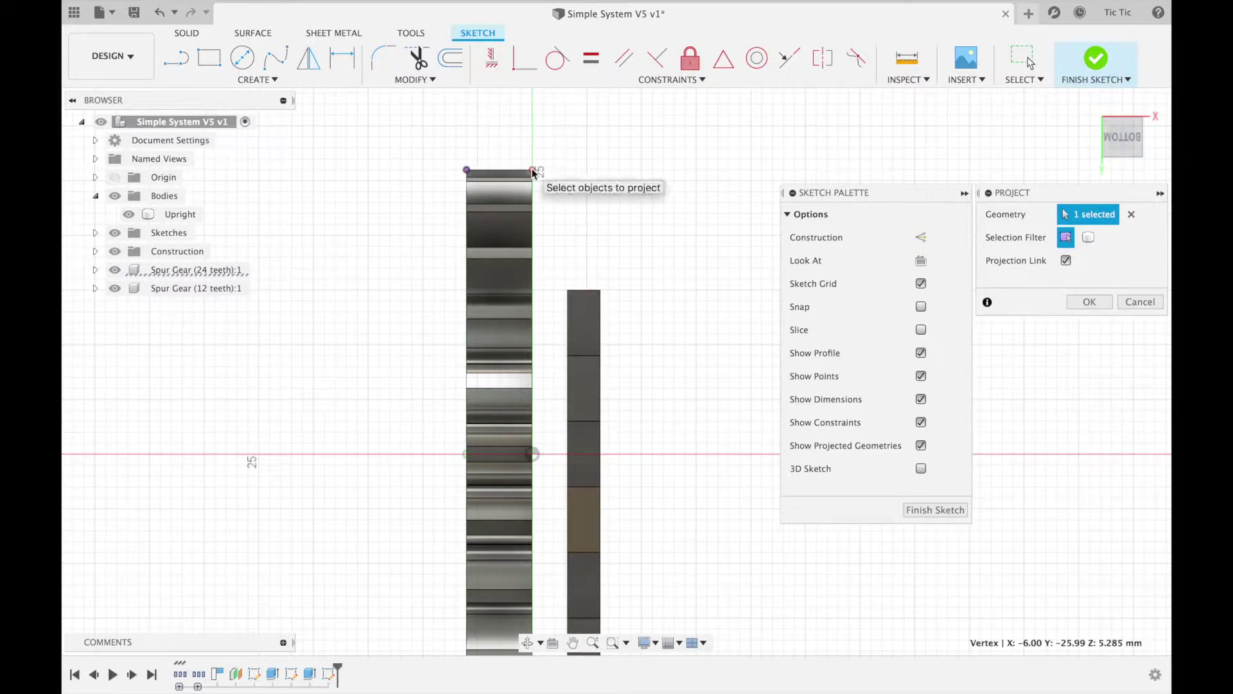
left_click(532, 171)
scroll(564, 323, "down", 4)
scroll(564, 318, "down", 10)
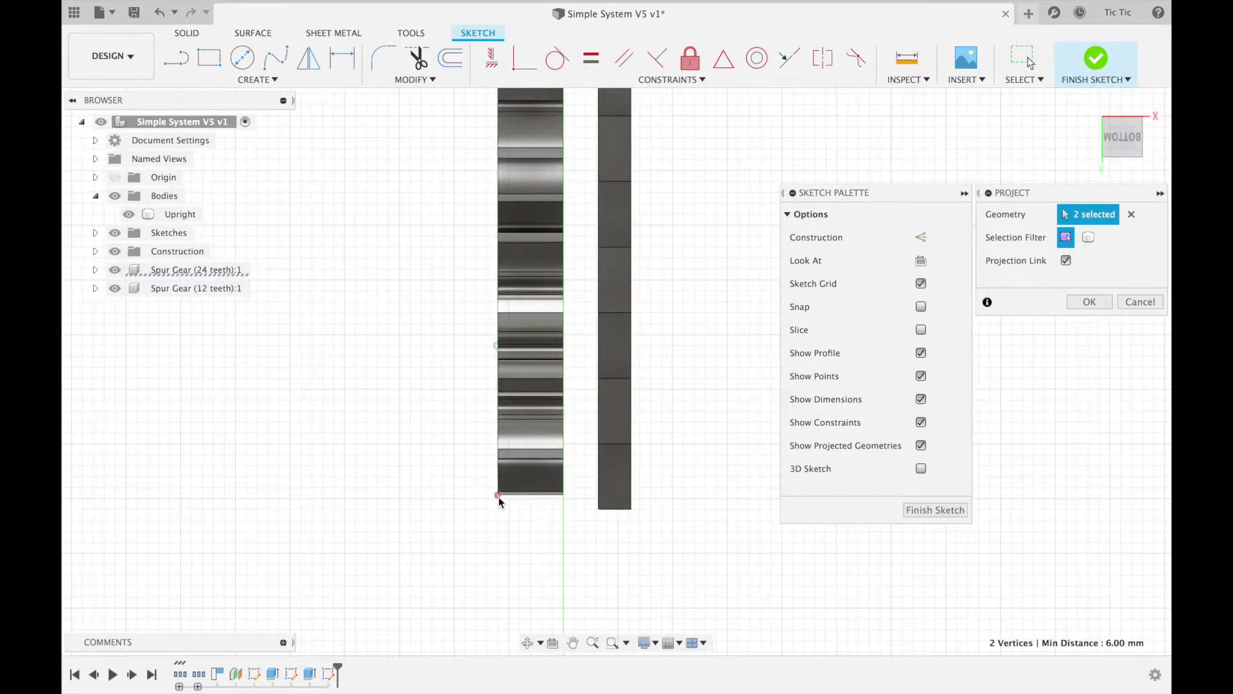
left_click(498, 495)
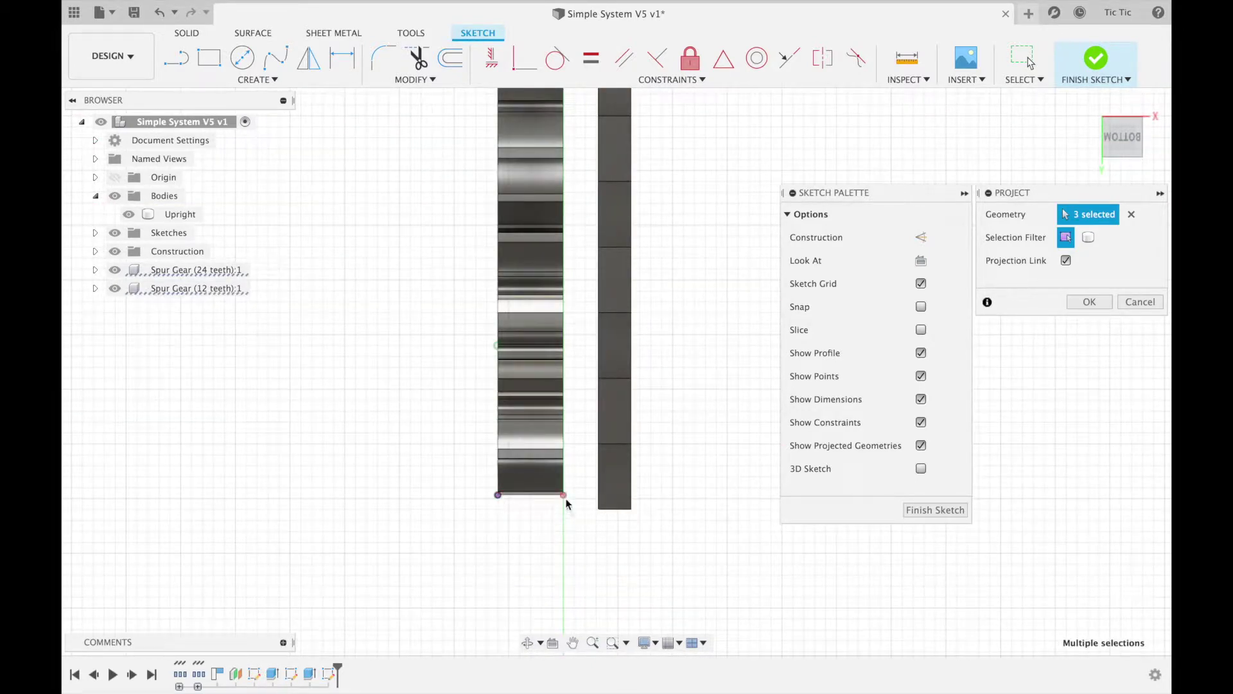
left_click(563, 495)
left_click(1098, 304)
Draw a two-point rectangle enclosing the upright and its projected corner points
scroll(556, 408, "down", 3)
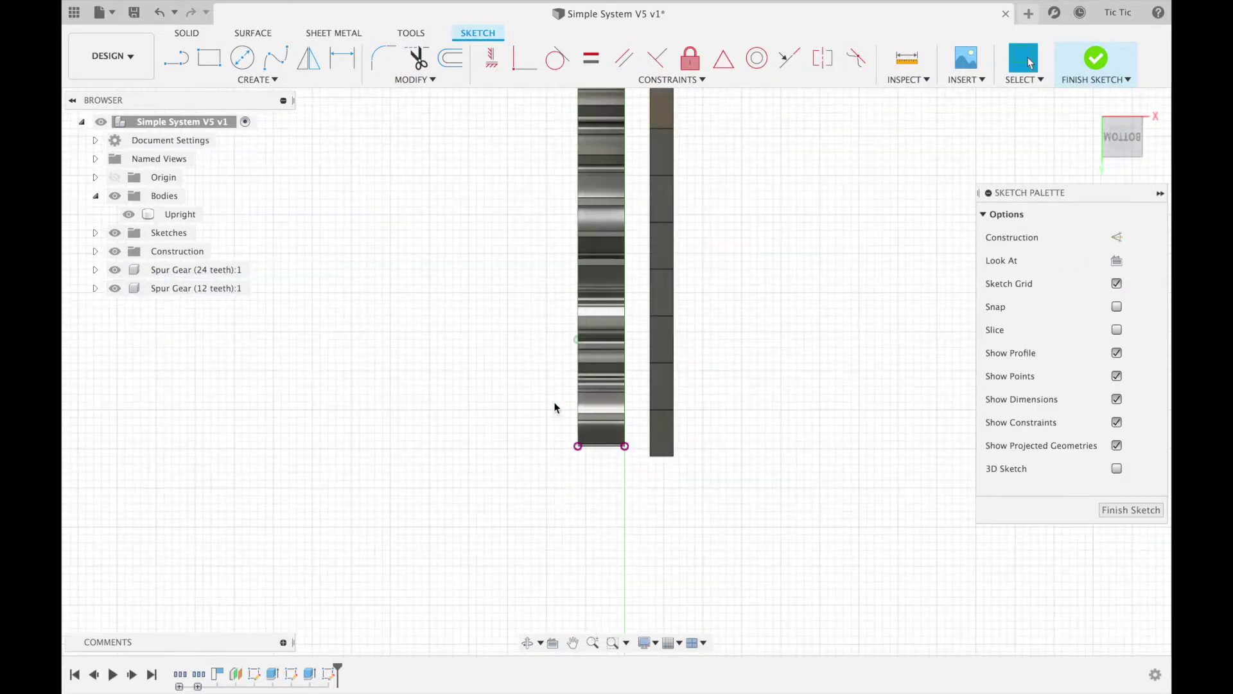
scroll(556, 407, "down", 3)
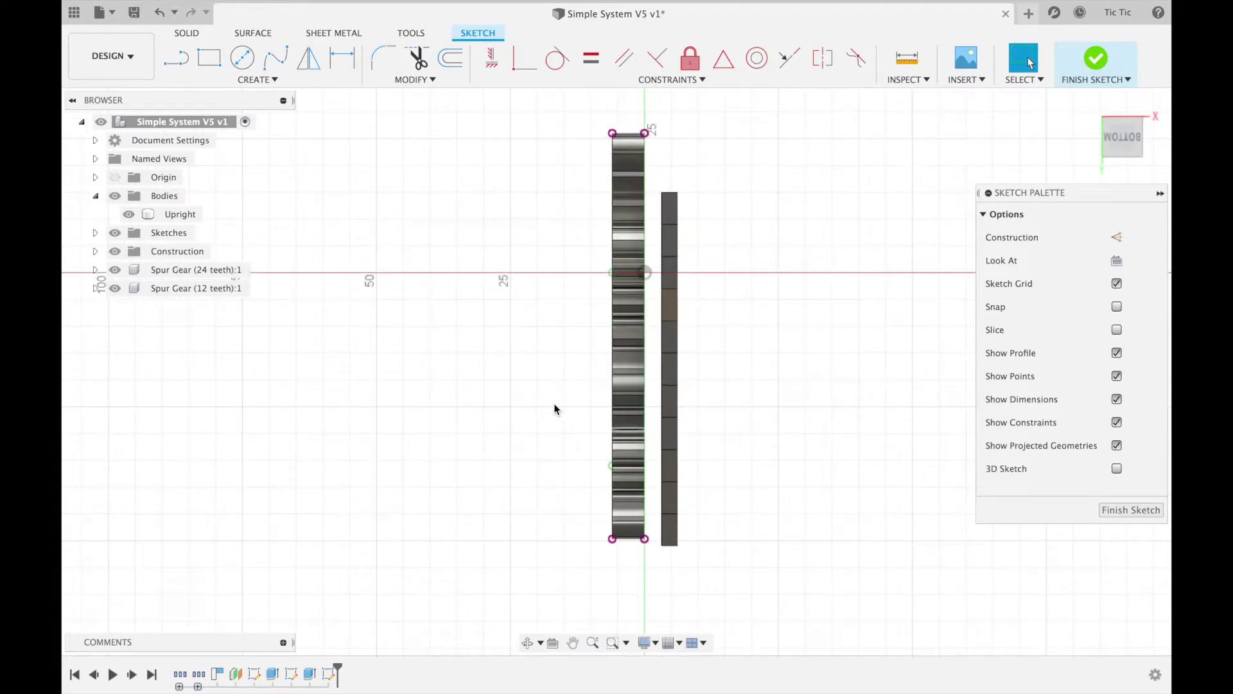
scroll(554, 411, "down", 2)
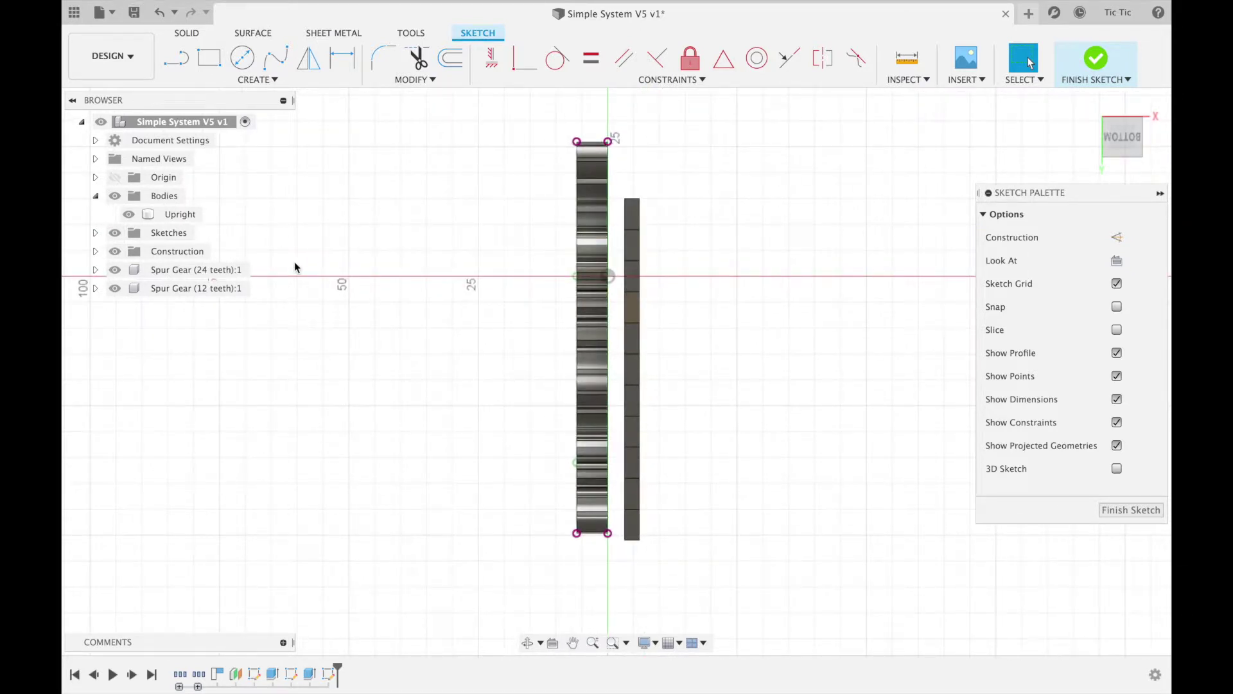
scroll(294, 261, "down", 2)
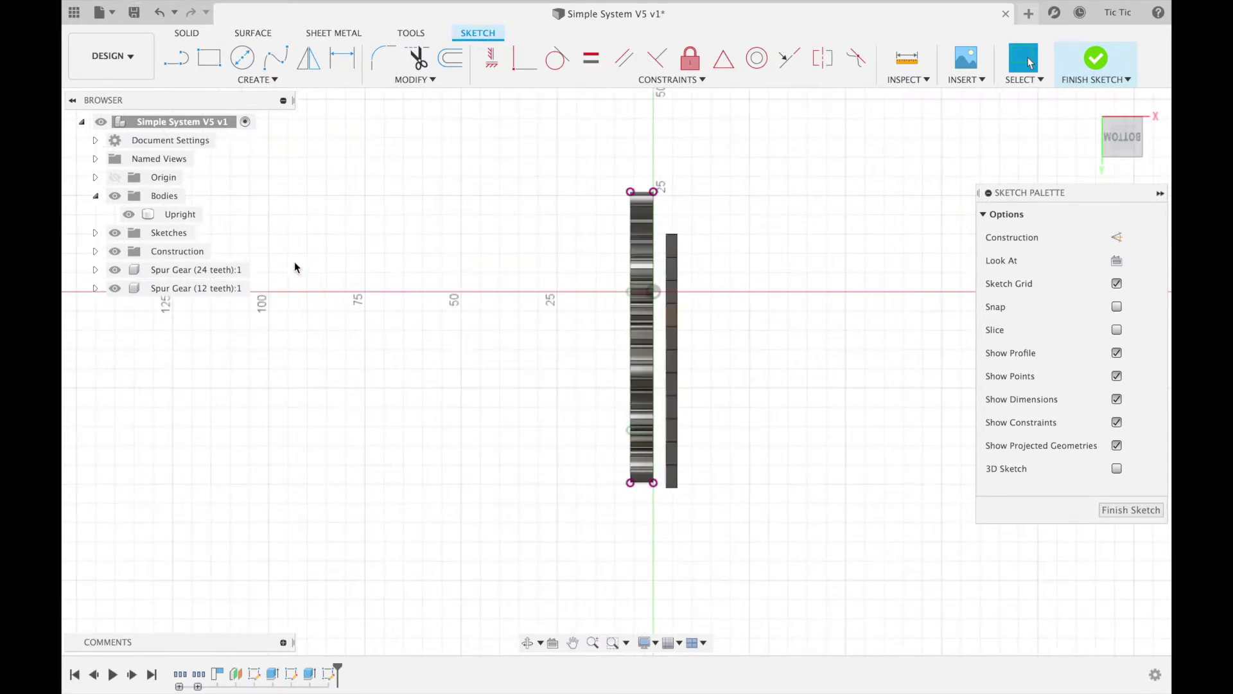
left_click(208, 57)
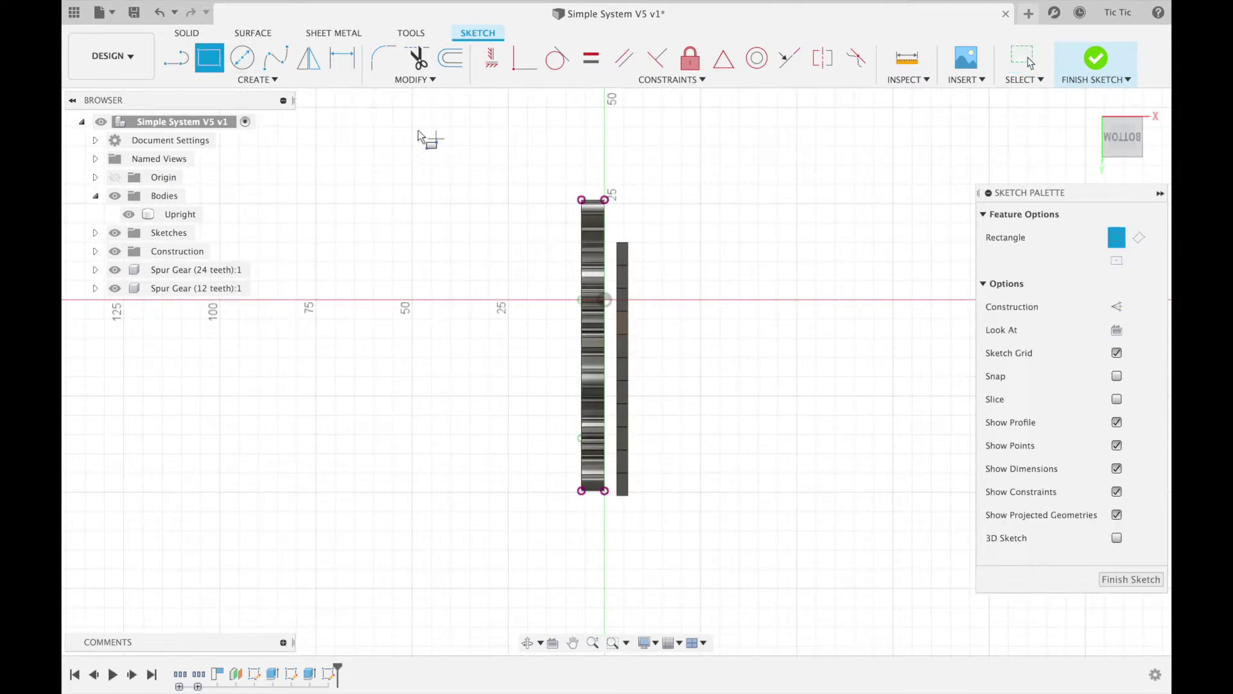
left_click(479, 131)
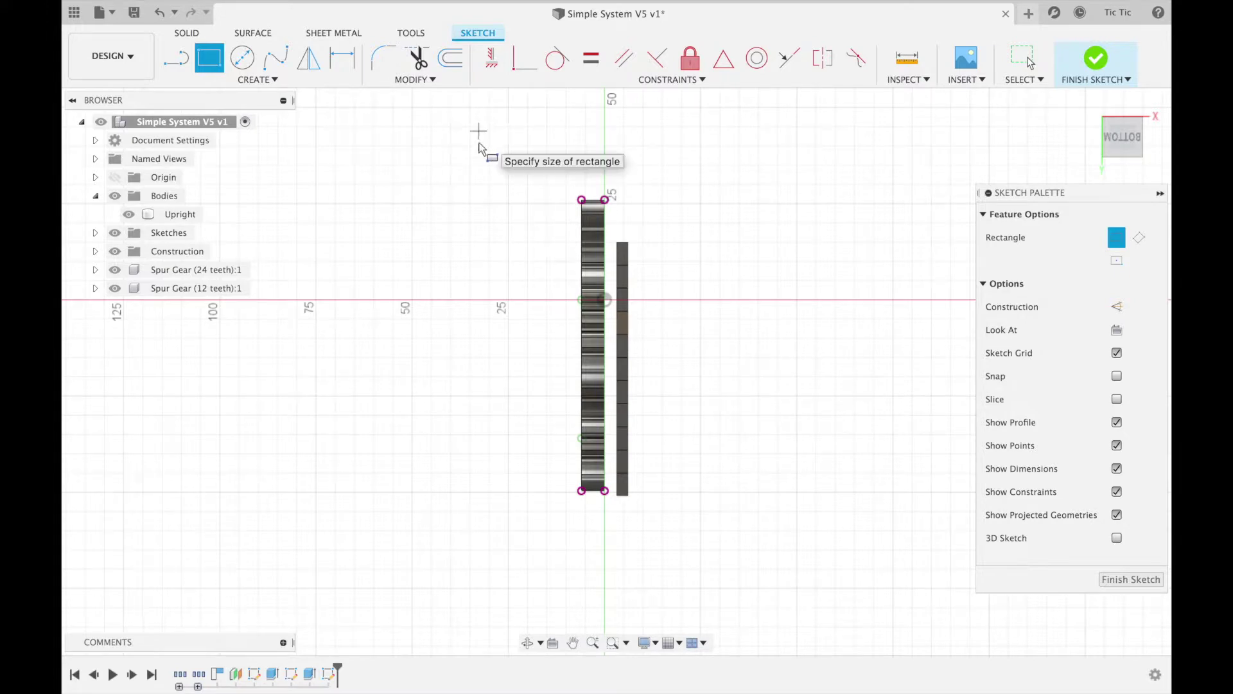
left_click(749, 564)
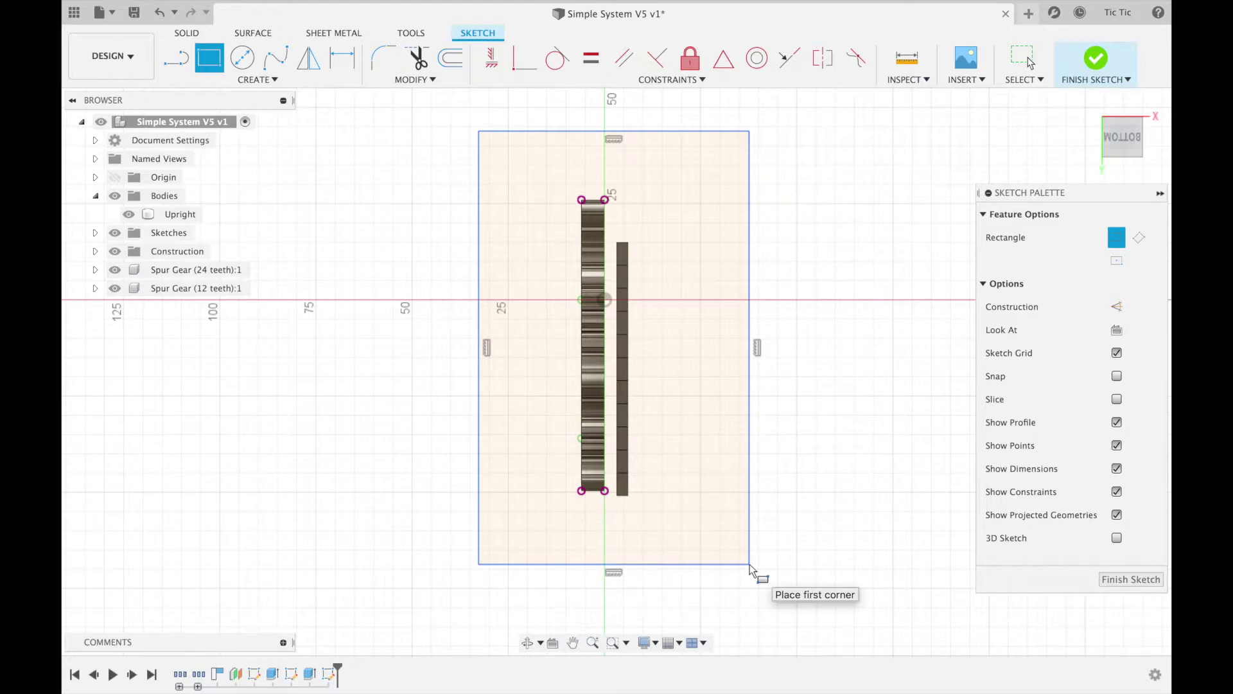
key("d")
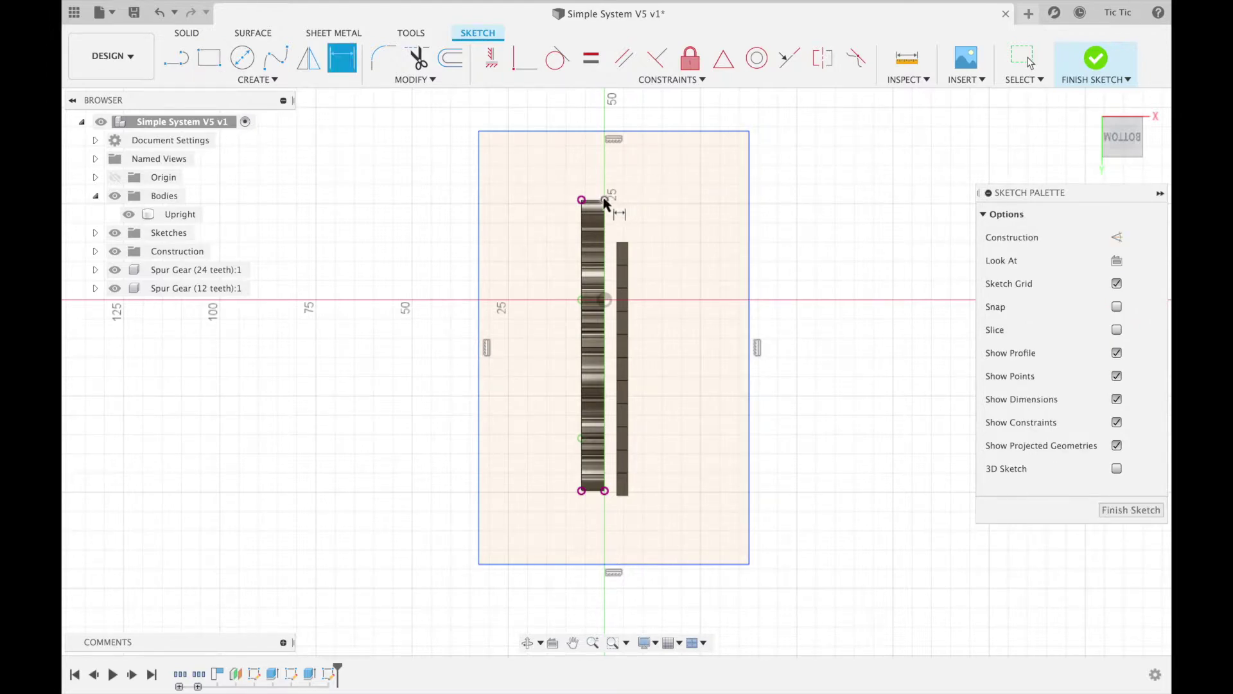
Dimension the rectangle's right and left edges 40 mm from the upright's top points
left_click(604, 200)
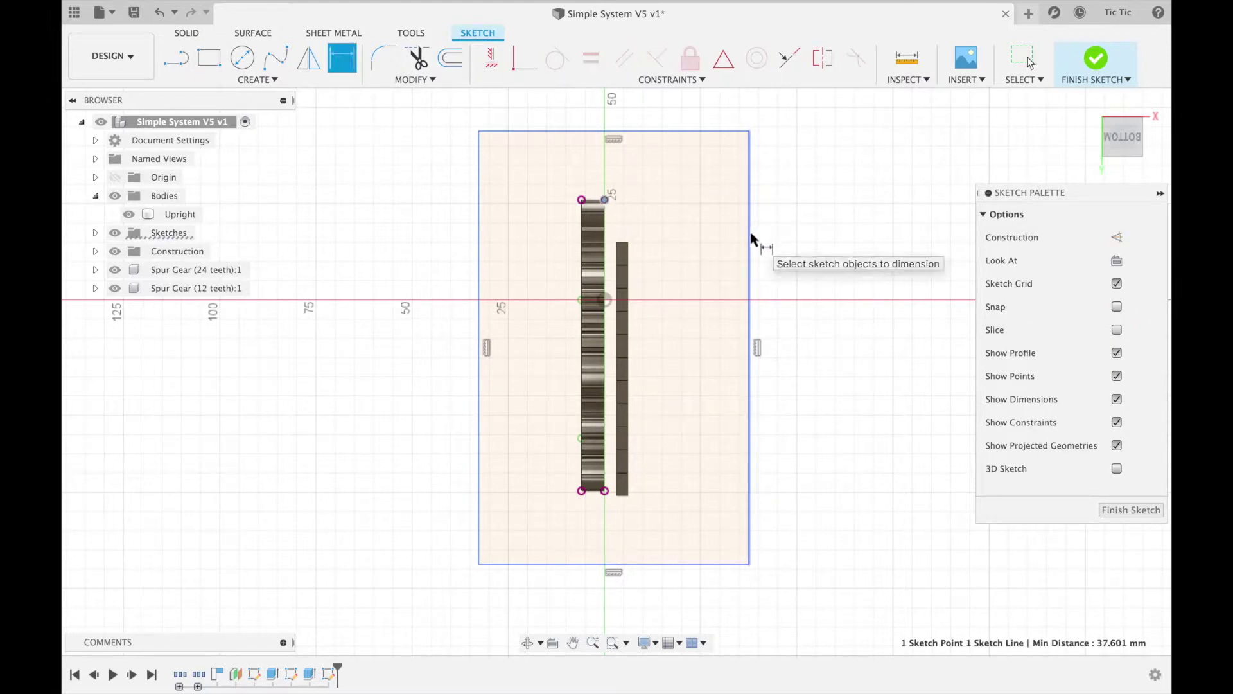
left_click(713, 114)
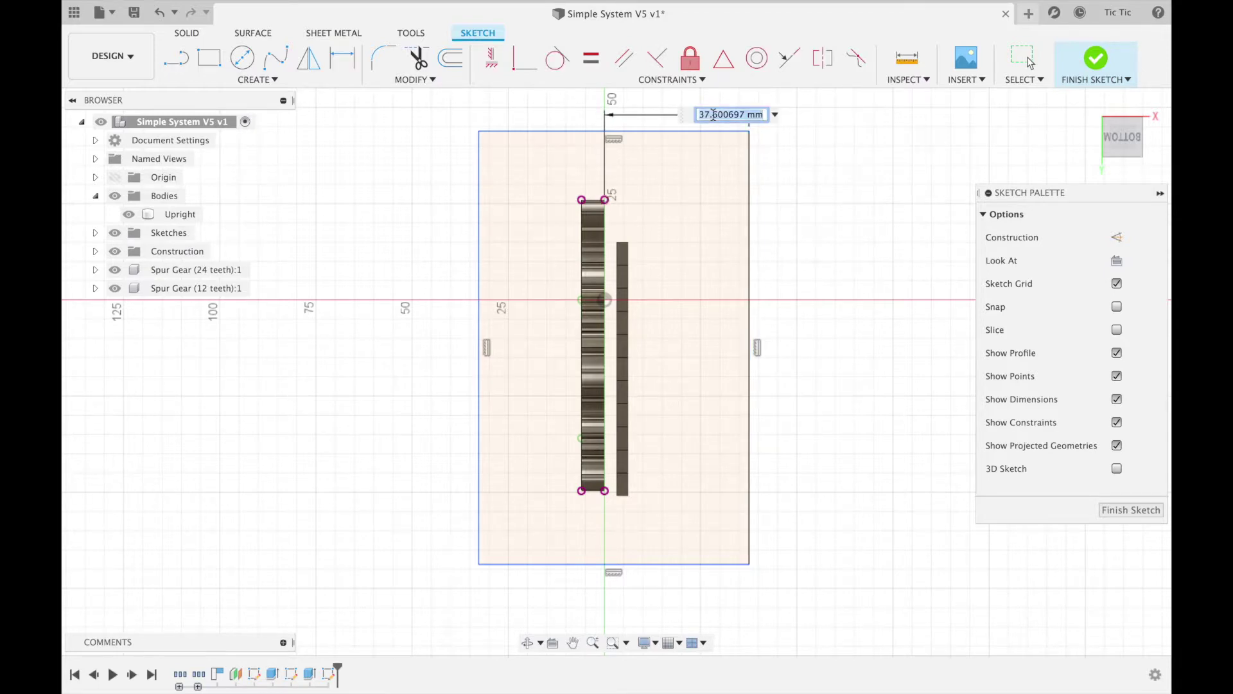
type("40")
key("Return")
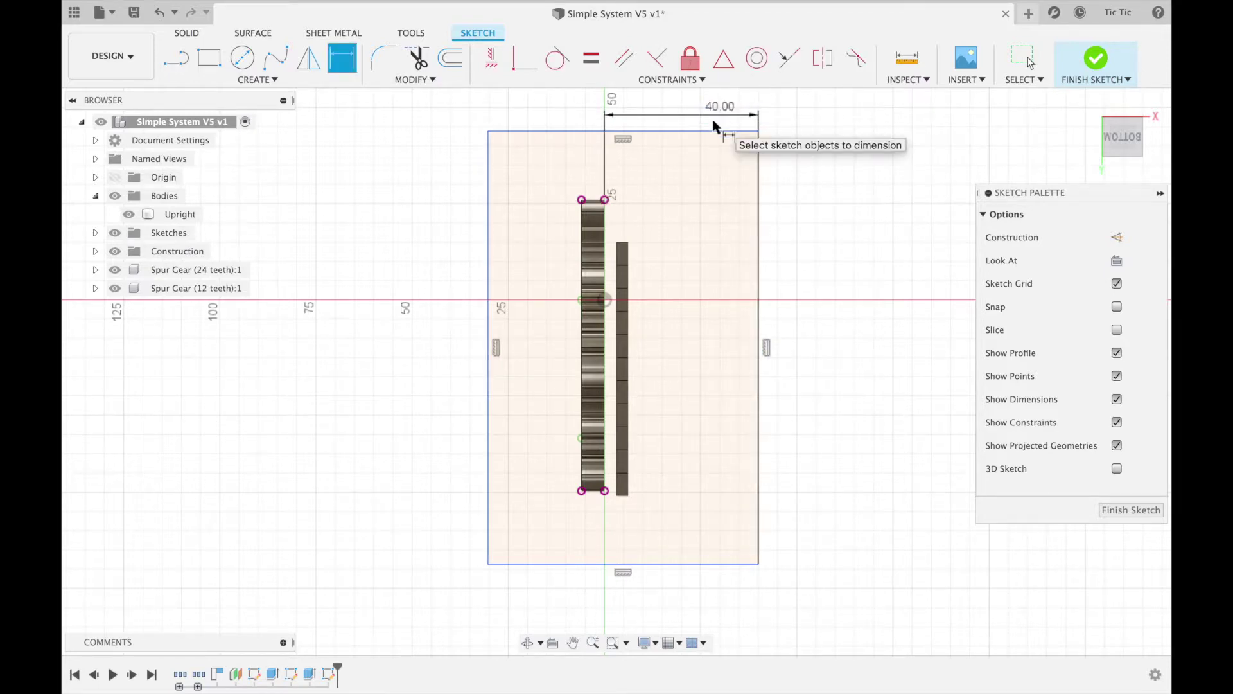
left_click(582, 201)
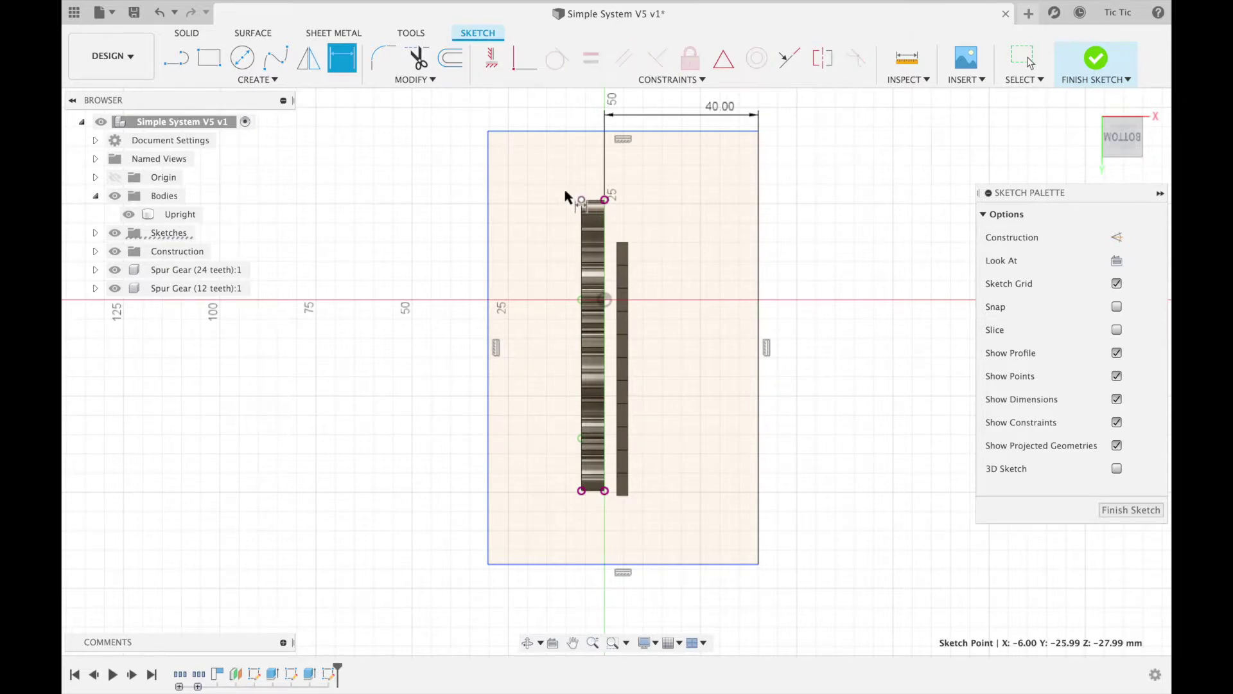
left_click(489, 237)
left_click(532, 108)
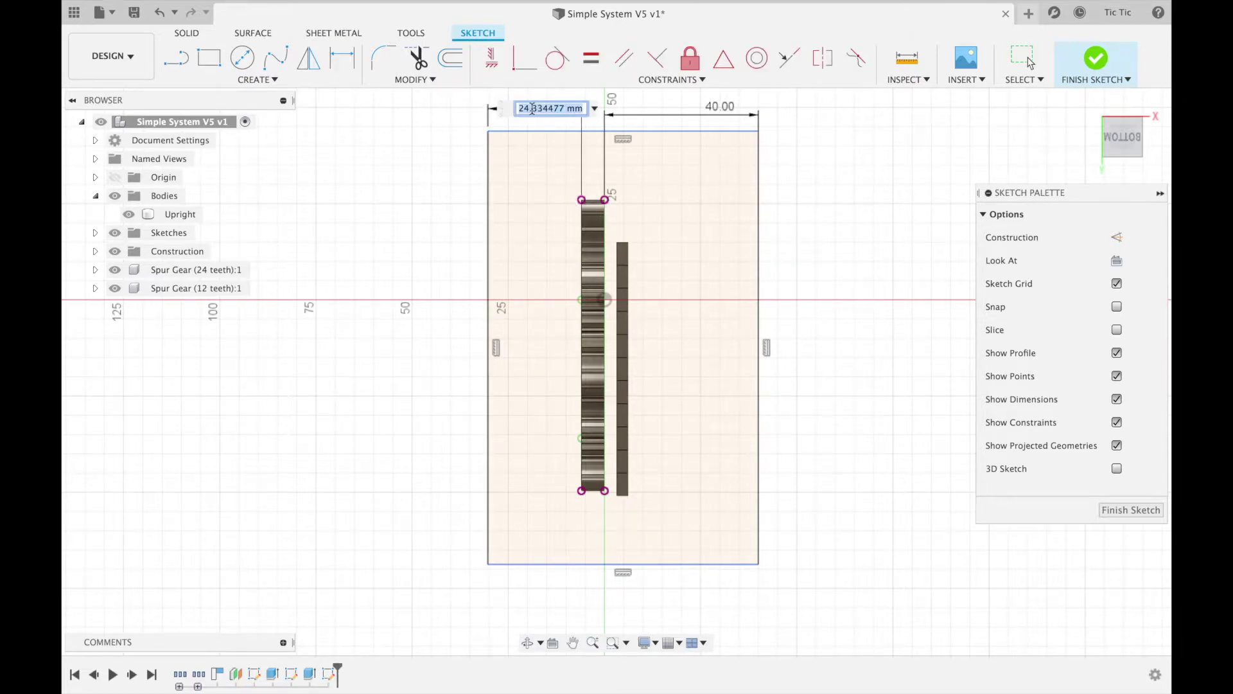
type("40")
key("Return")
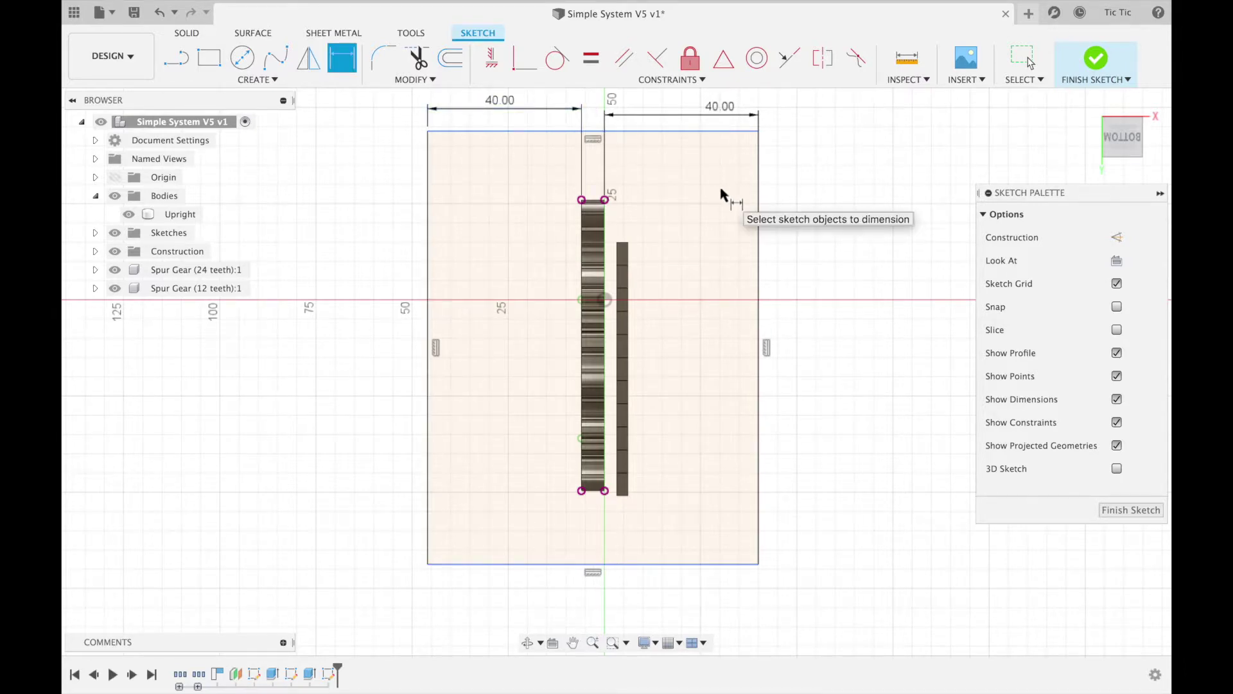
Dimension the rectangle's top and bottom edges 15 mm beyond the upright's ends
left_click(605, 200)
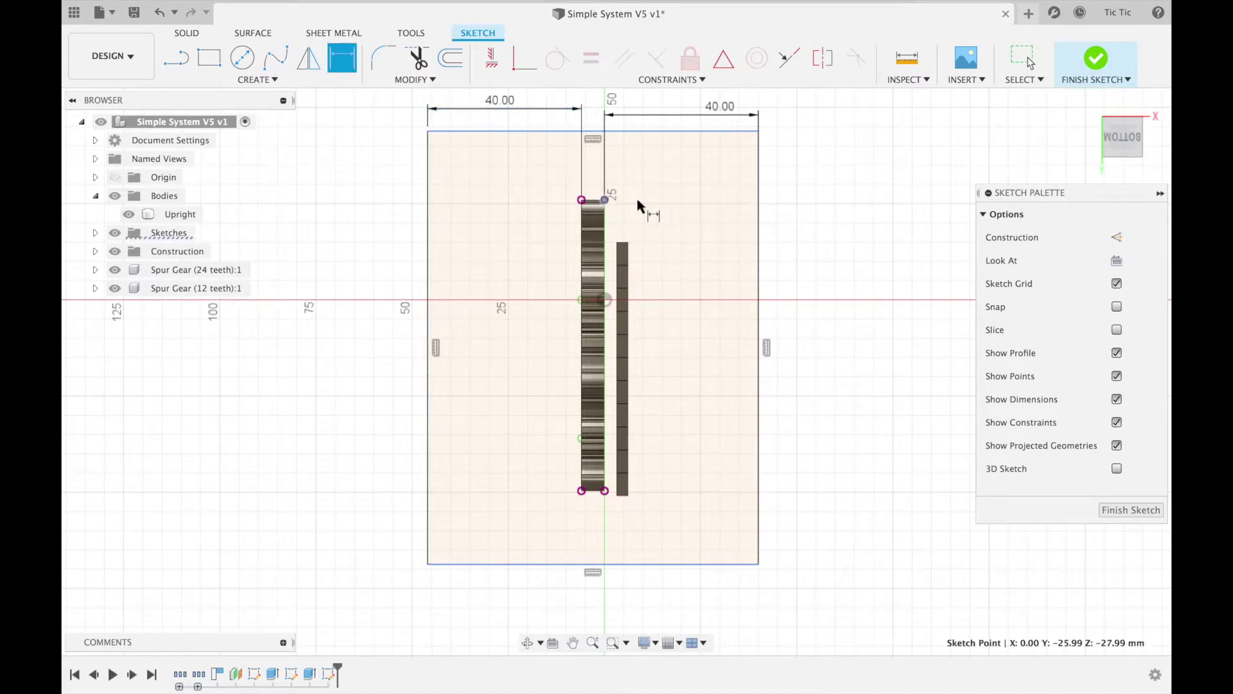
left_click(738, 131)
left_click(813, 187)
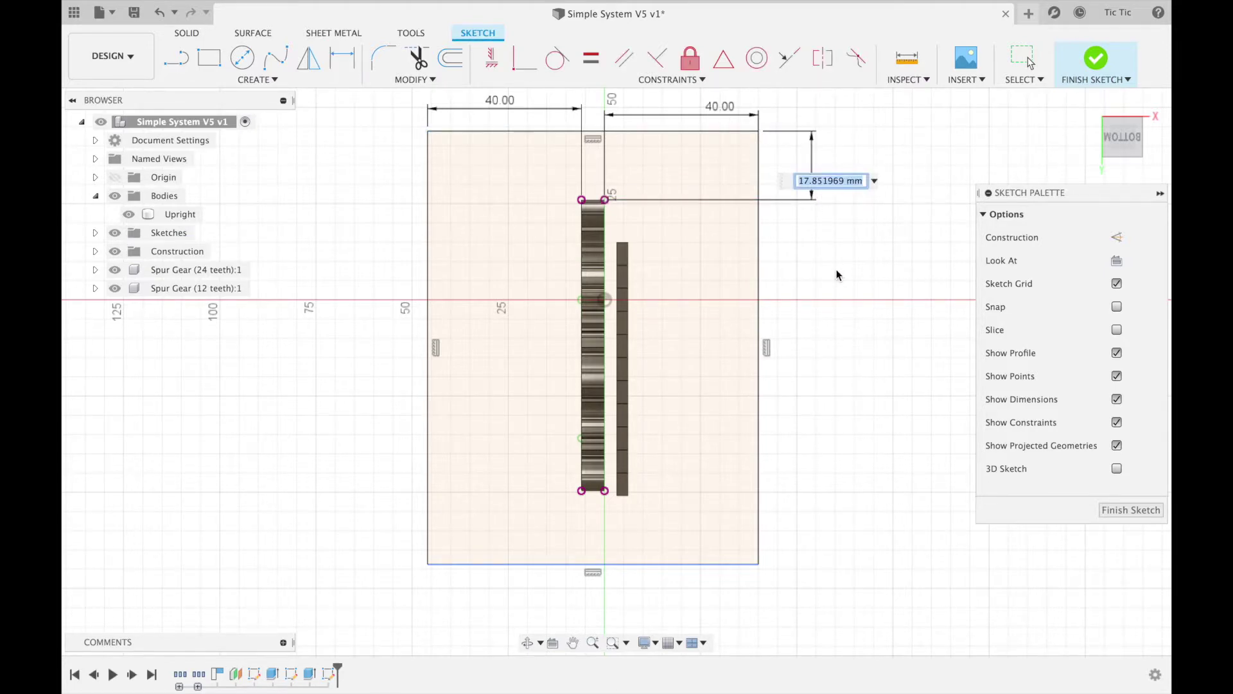
type("15")
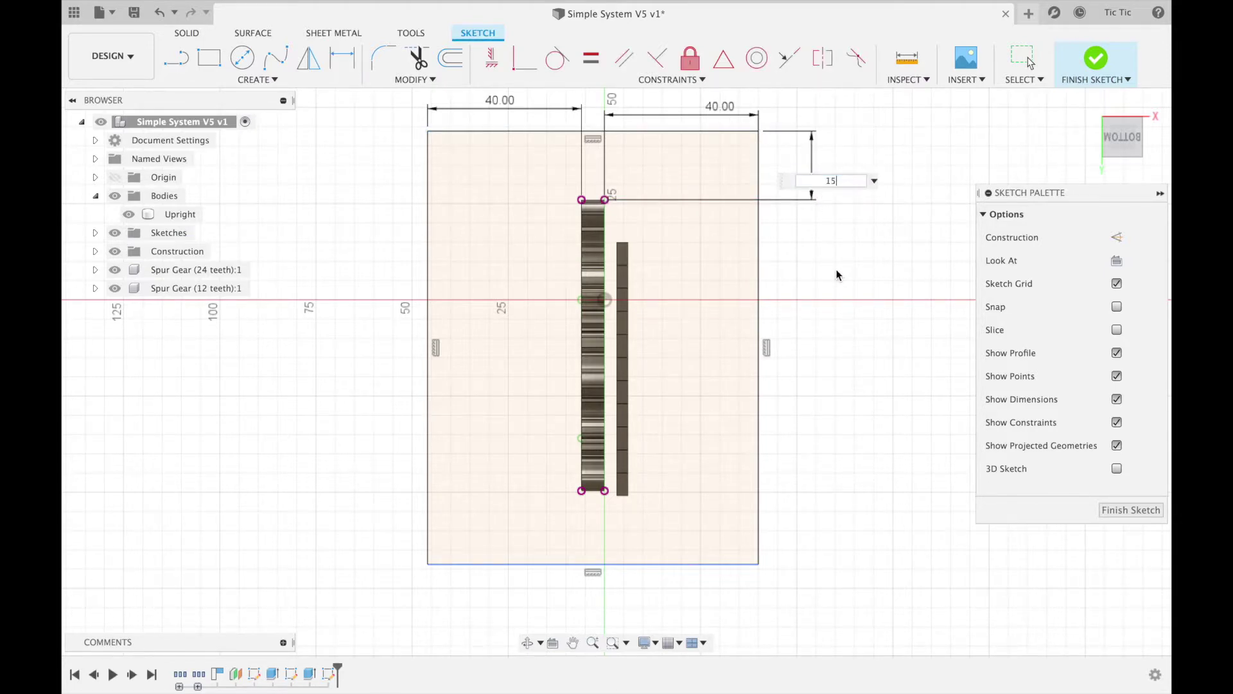
key("Return")
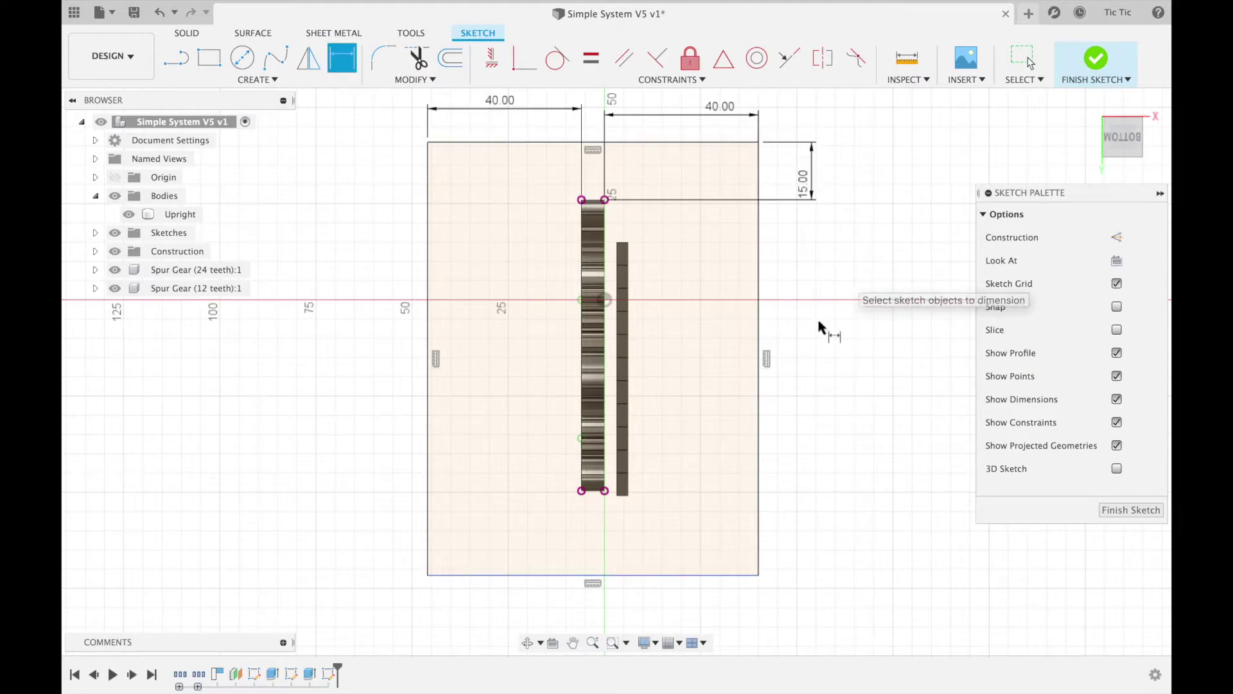
left_click(604, 490)
left_click(657, 575)
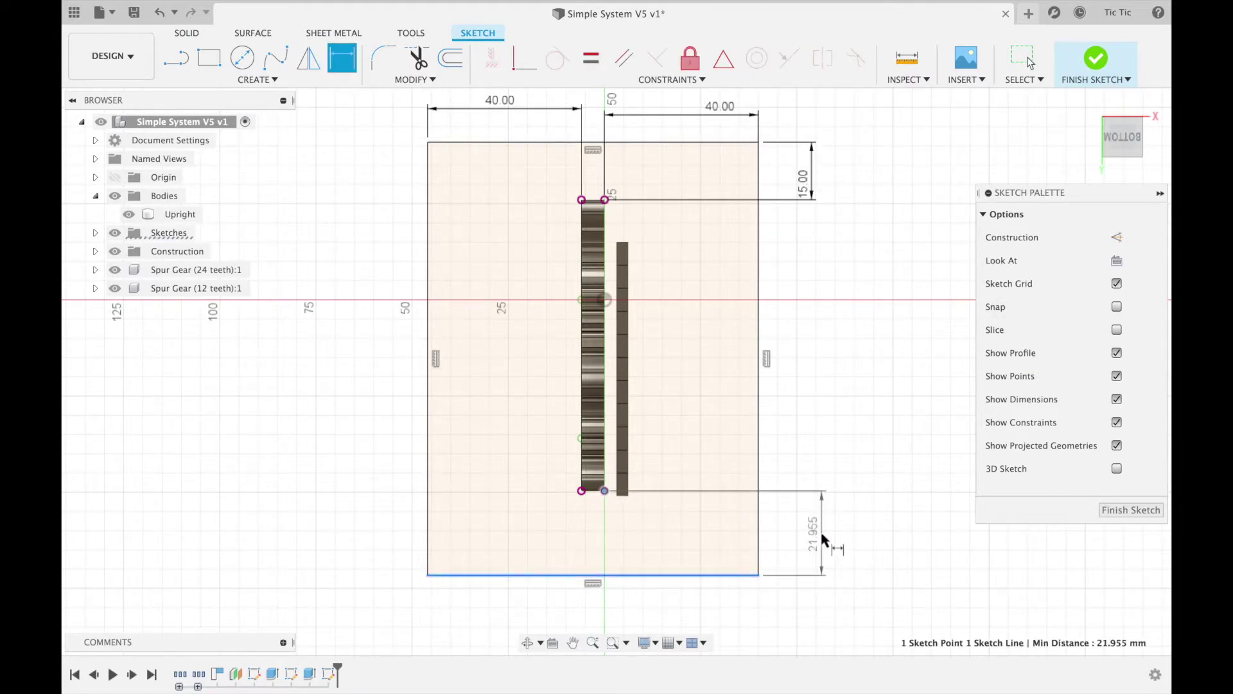
left_click(822, 534)
type("15")
key("Return")
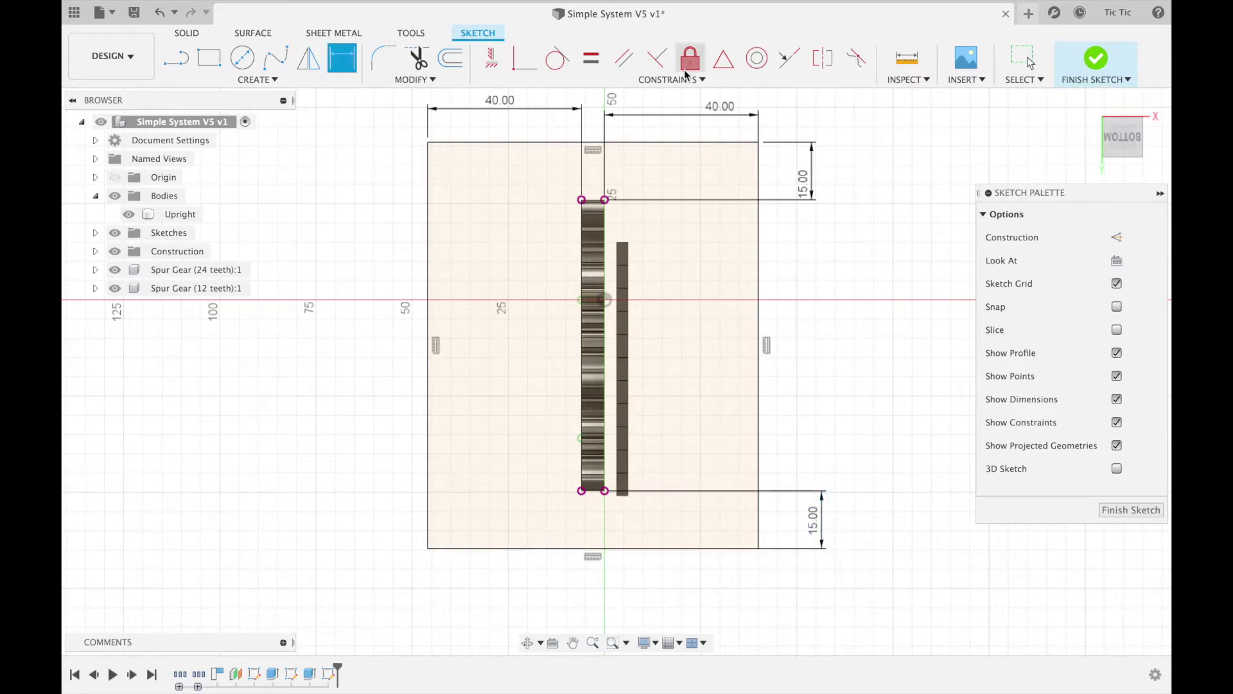
Change both 40.00 side dimensions to 35 mm
double_click(717, 110)
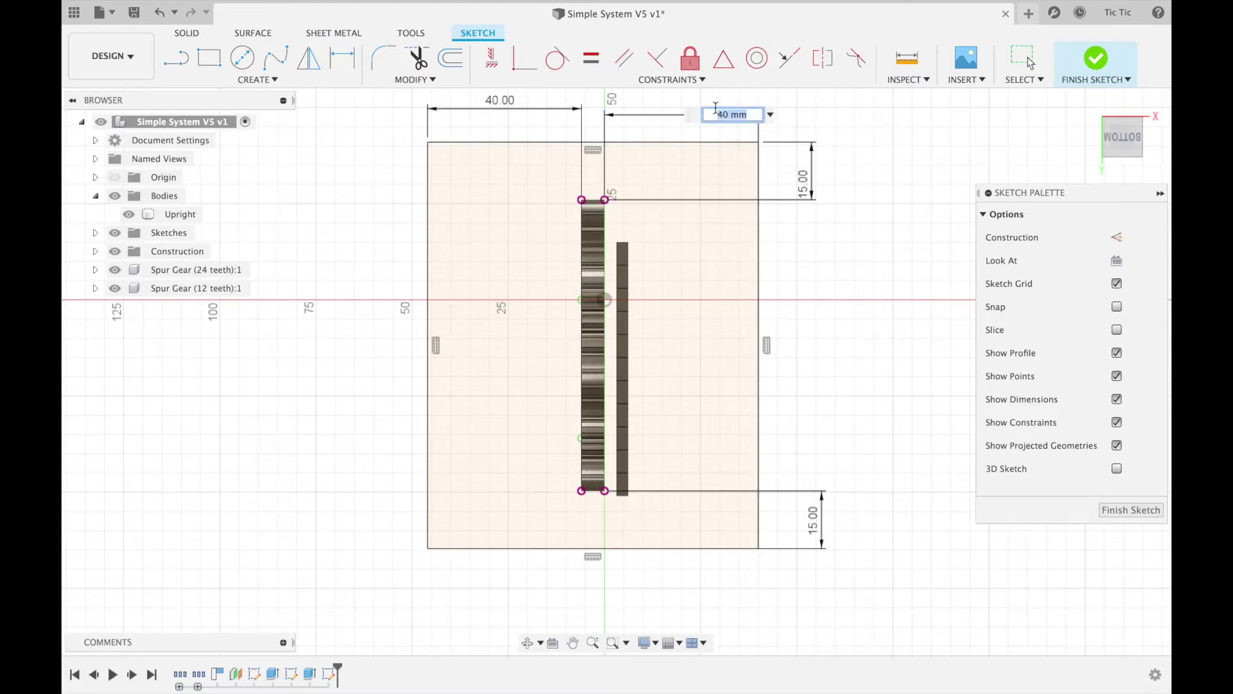
type("35")
key("Return")
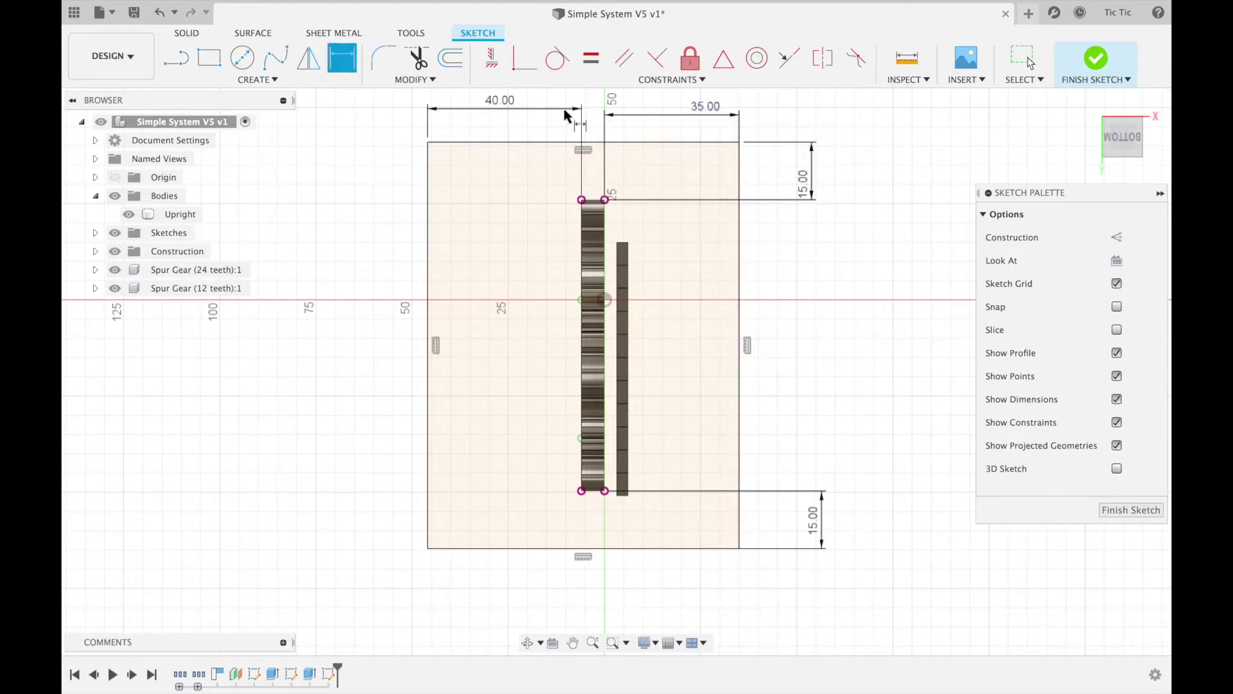
double_click(507, 103)
type("35")
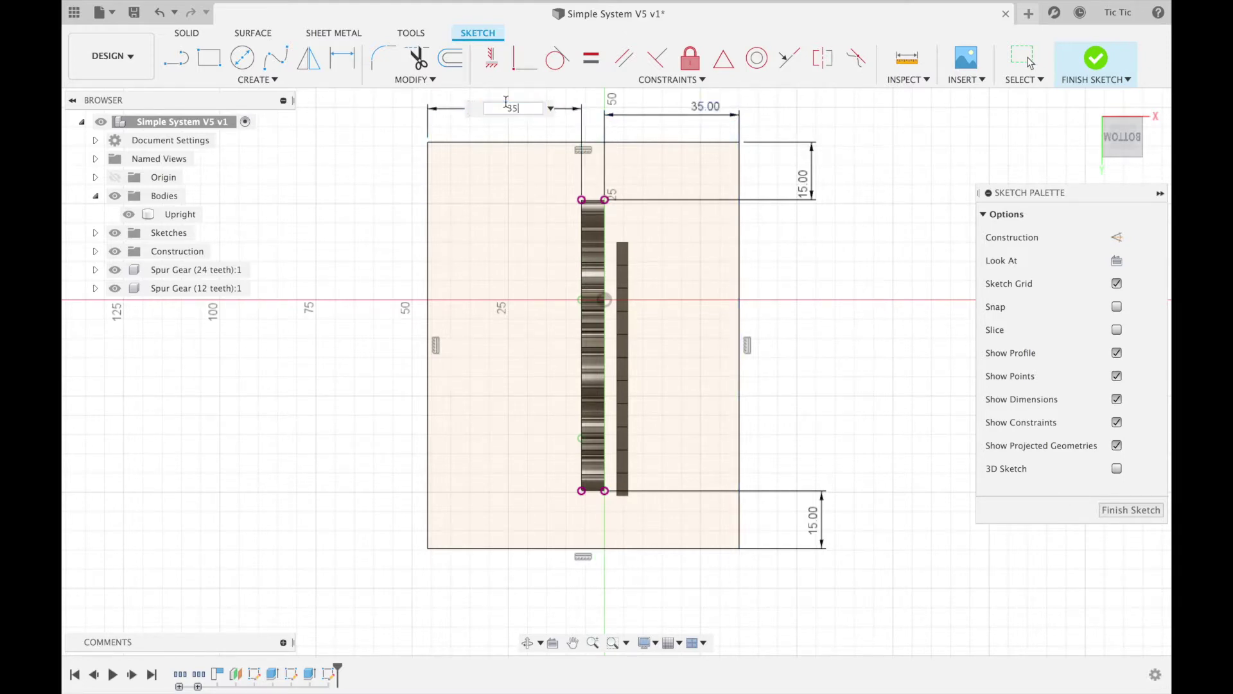
key("Return")
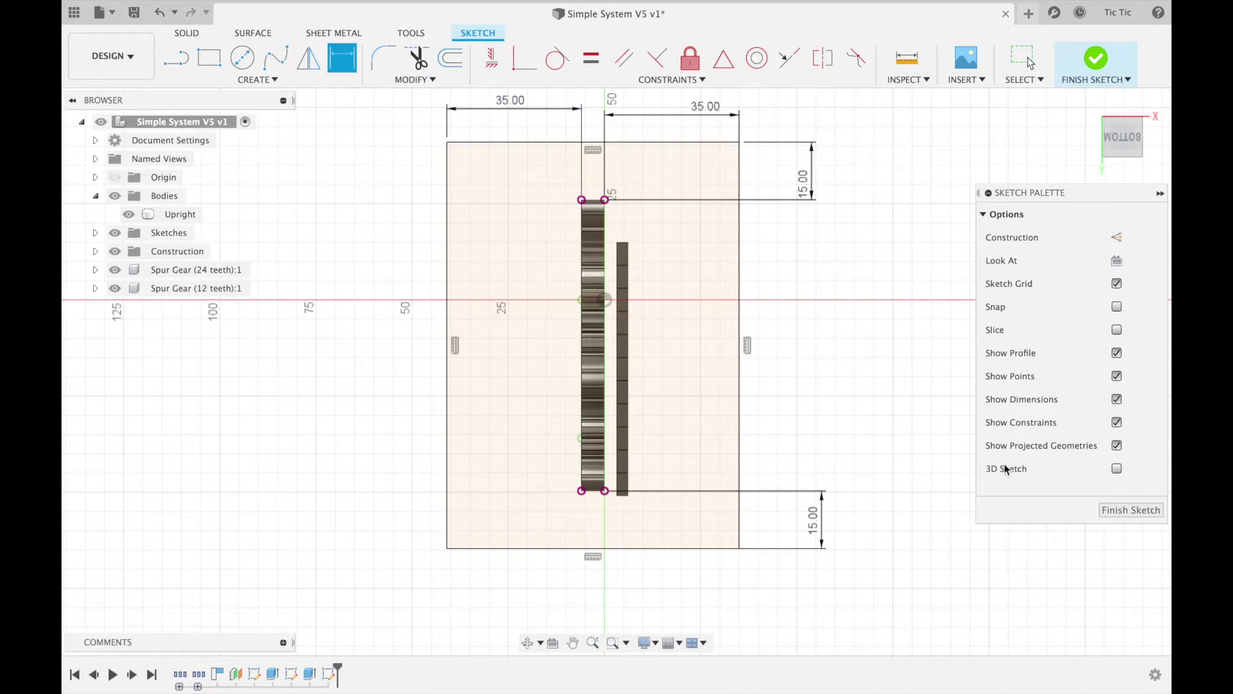
Finish the sketch and select the rectangle profile for a Press Pull extrude
left_click(1131, 509)
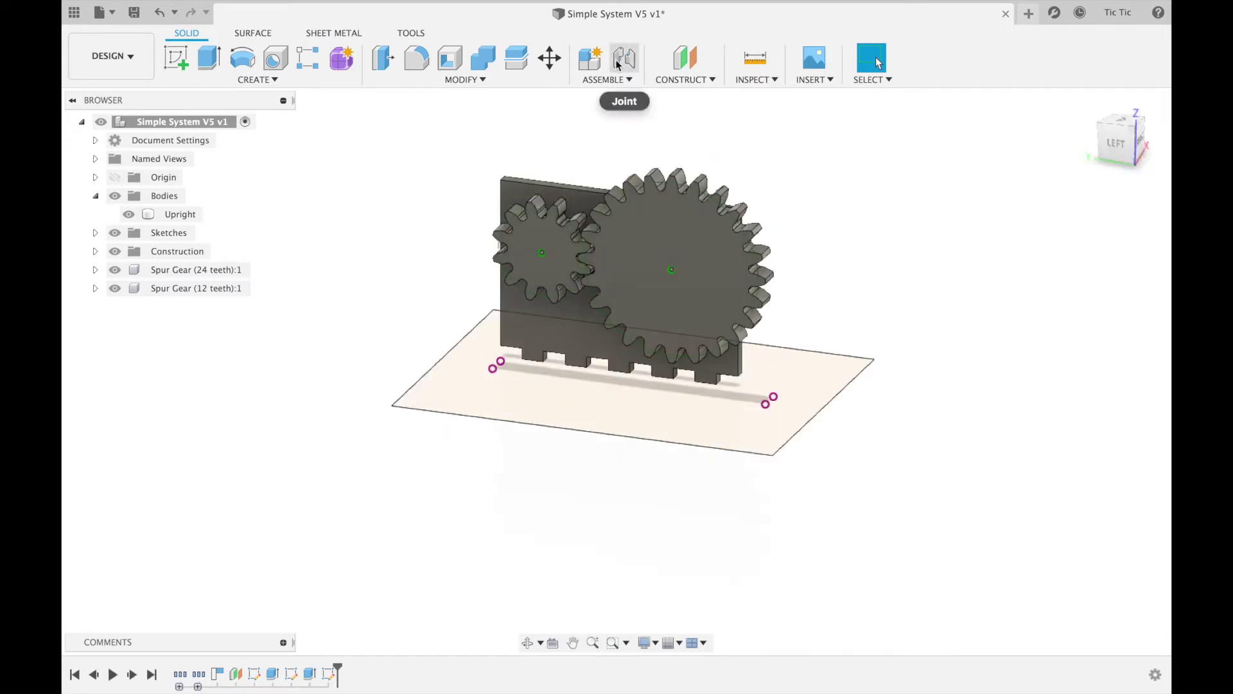
left_click(382, 62)
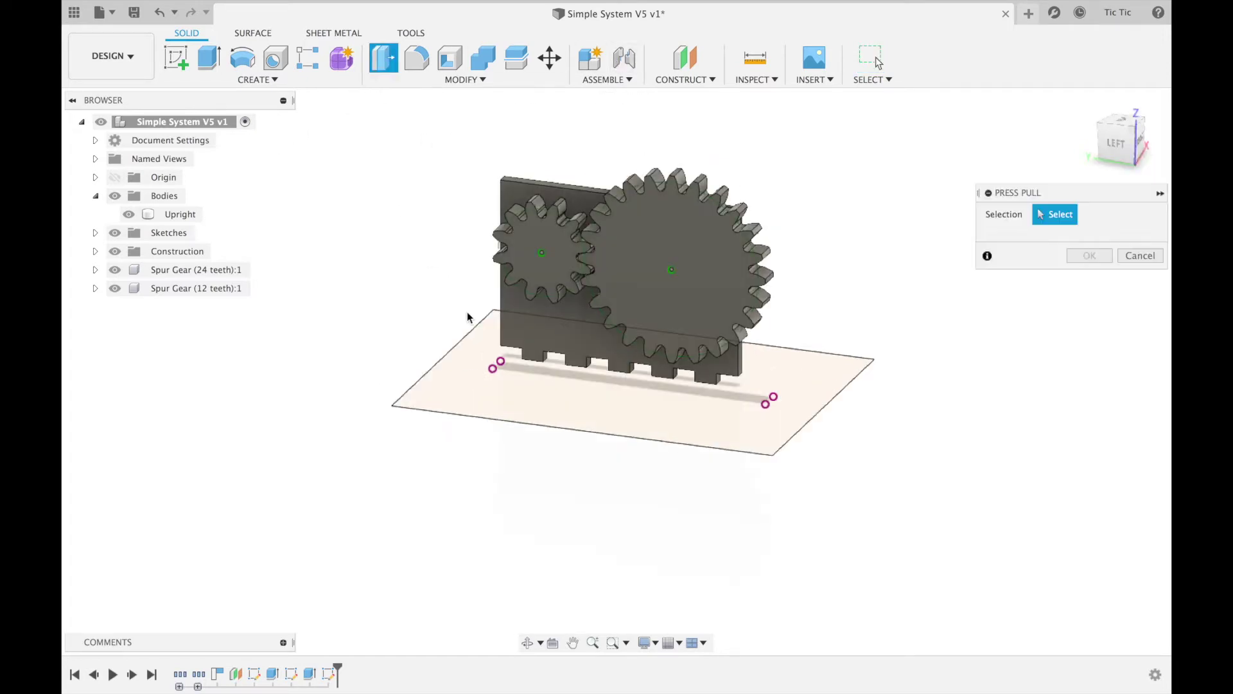
left_click(507, 380)
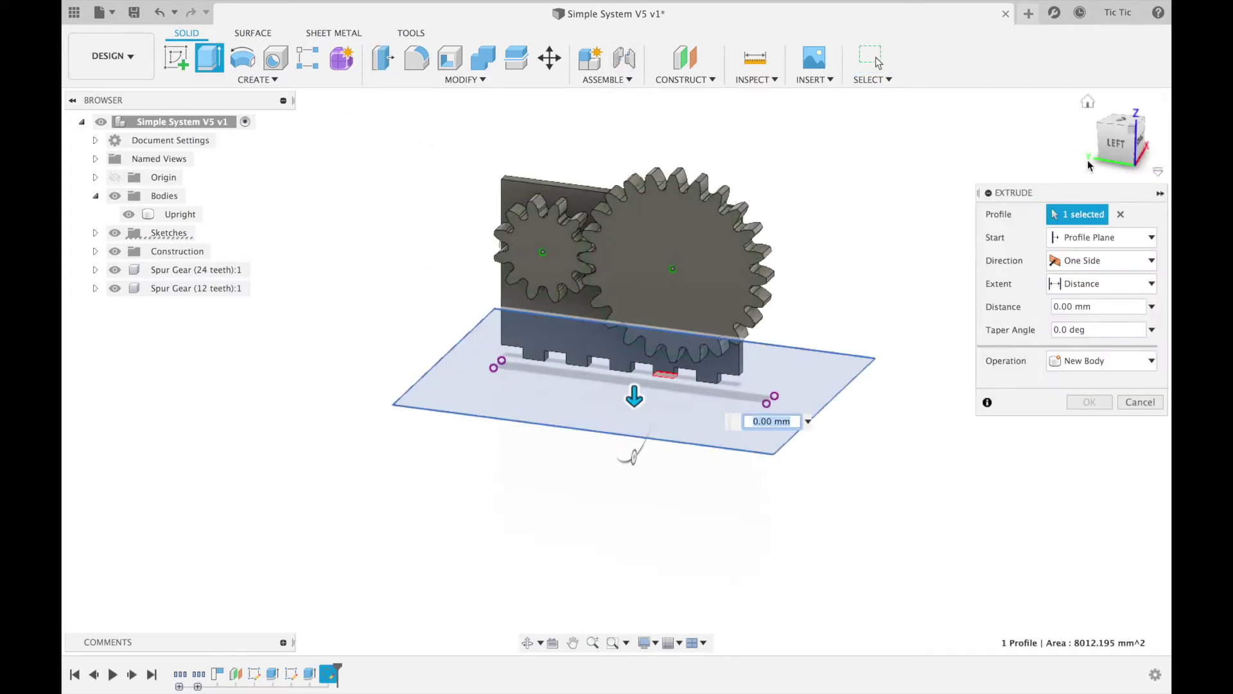
left_click_drag(1110, 152, 1109, 96)
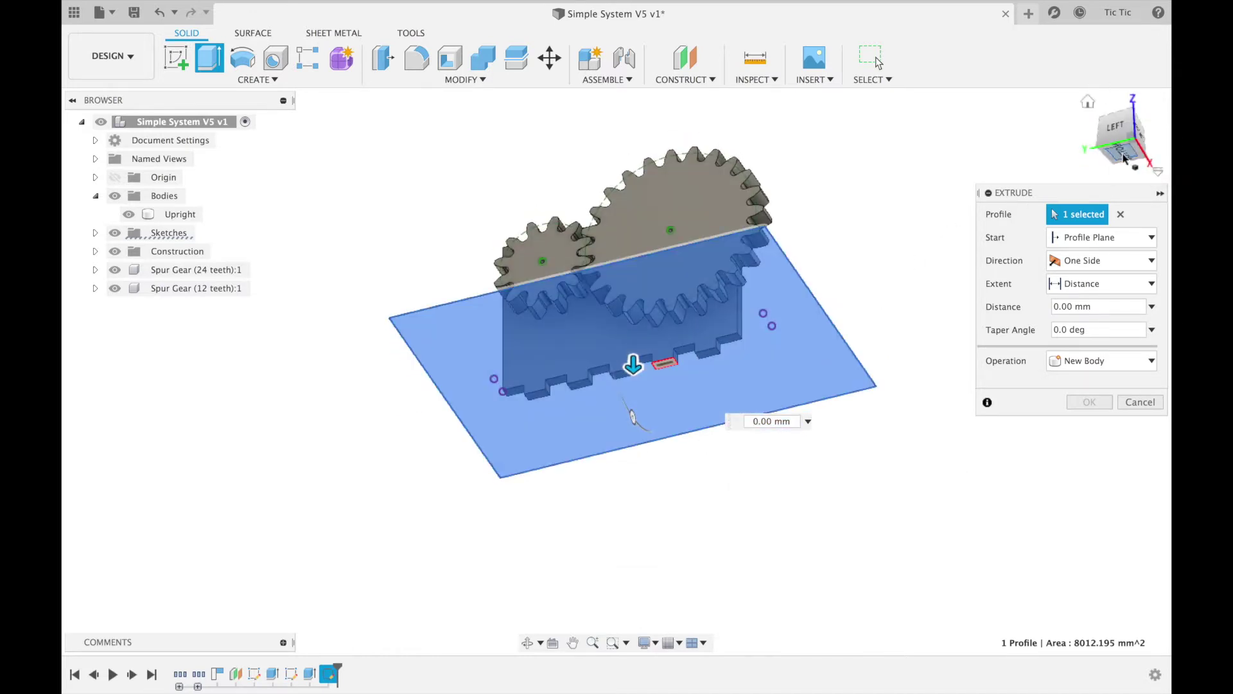
left_click_drag(1113, 130, 1120, 203)
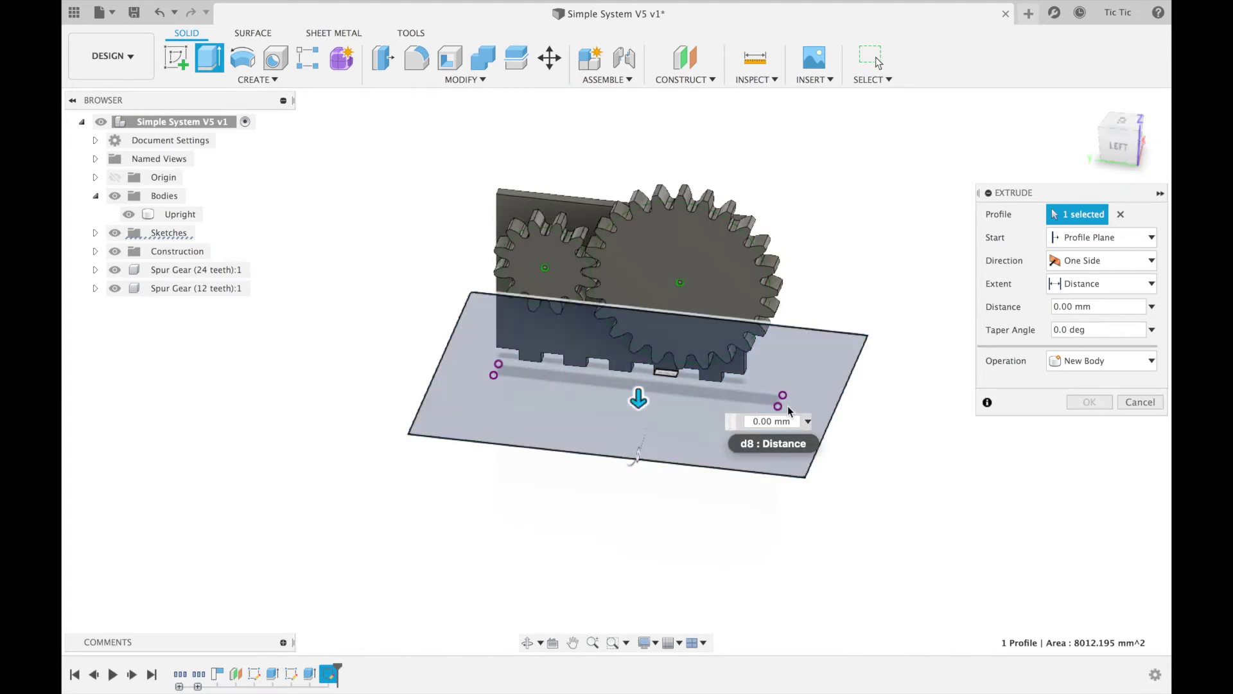
left_click(749, 421)
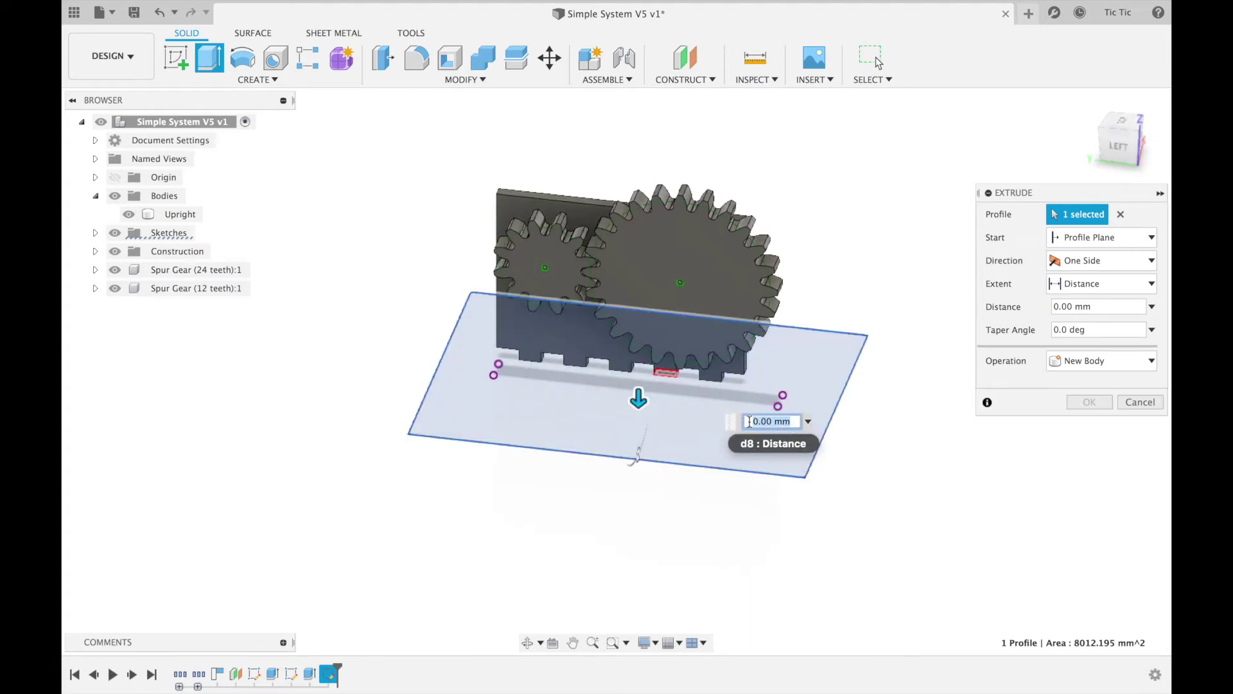
Extrude the rectangle by -MainMaterial as a New Body to form the base plate
type("-MainMaterial")
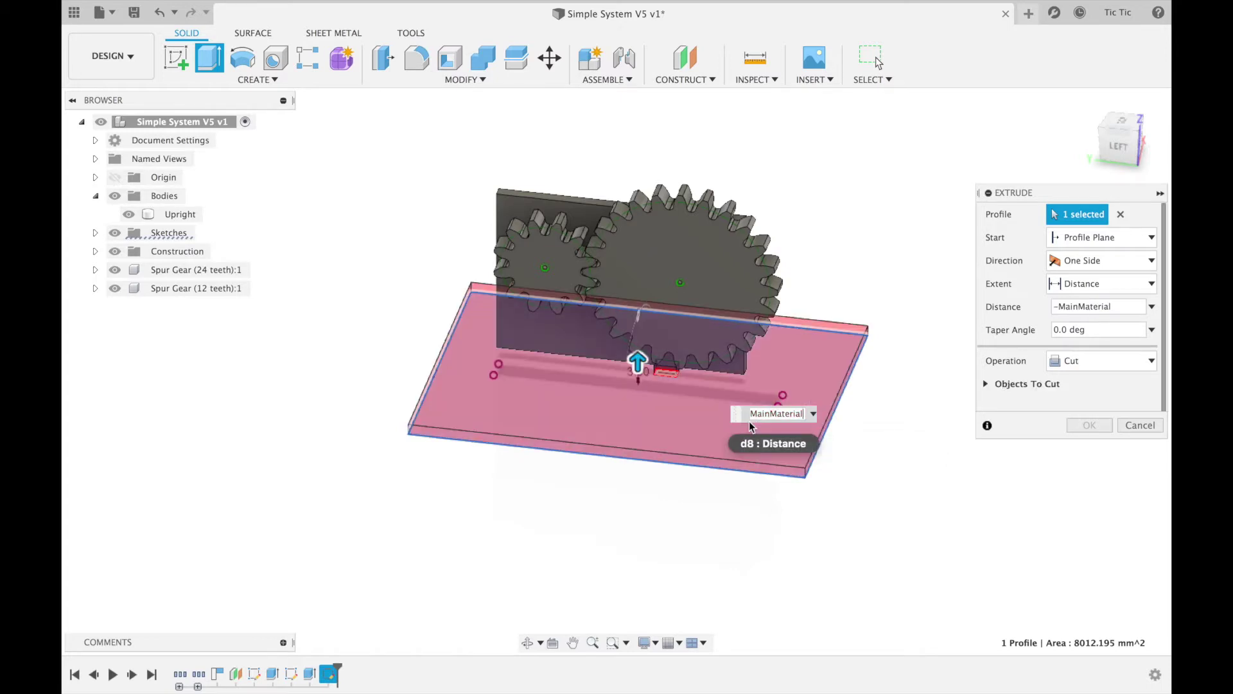
left_click(1120, 361)
left_click(1074, 431)
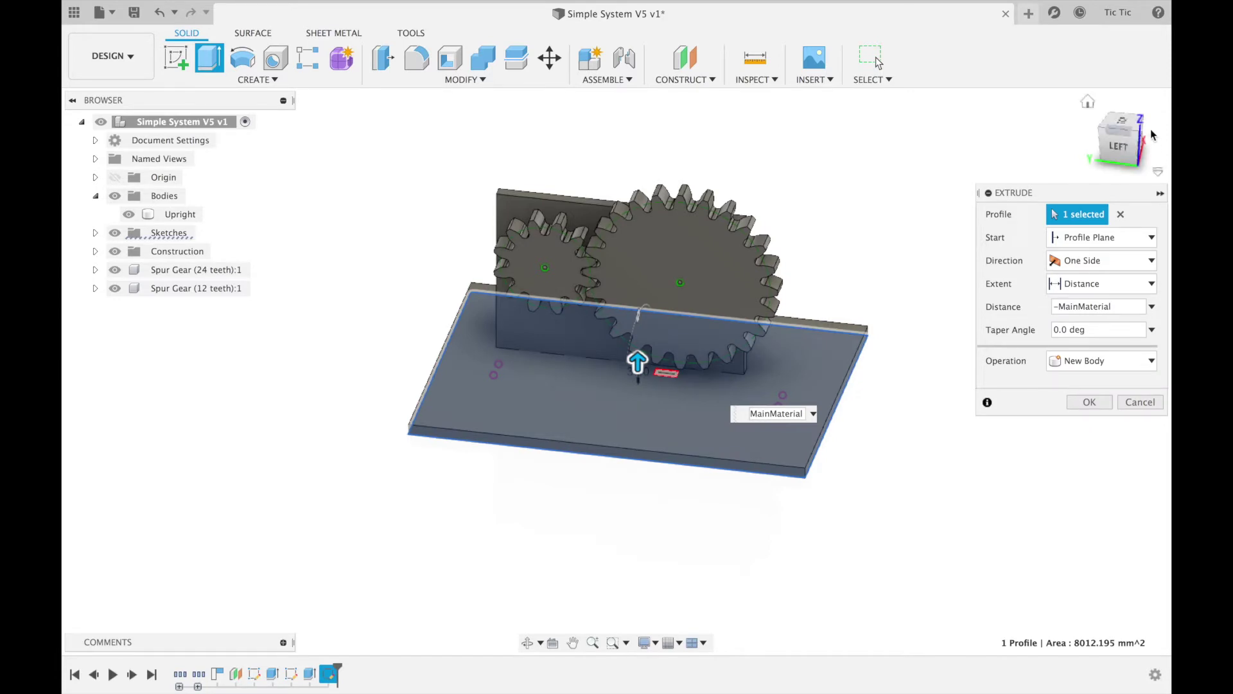
left_click(1119, 144)
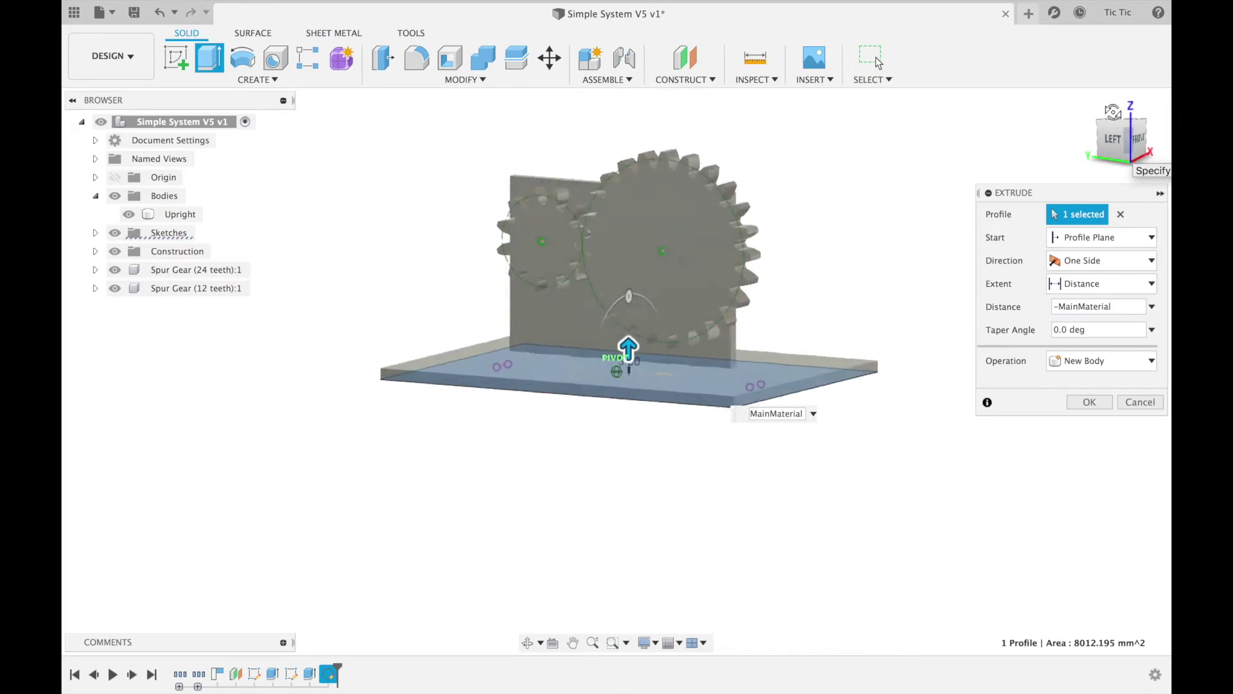
mouse_move(1121, 141)
left_mouse_down()
mouse_move(1101, 156)
mouse_move(1087, 143)
mouse_move(1077, 167)
mouse_move(1115, 169)
mouse_move(1127, 152)
mouse_move(1015, 147)
mouse_move(1102, 156)
mouse_move(1088, 193)
mouse_move(1104, 156)
mouse_move(1022, 145)
mouse_move(1103, 152)
left_mouse_up()
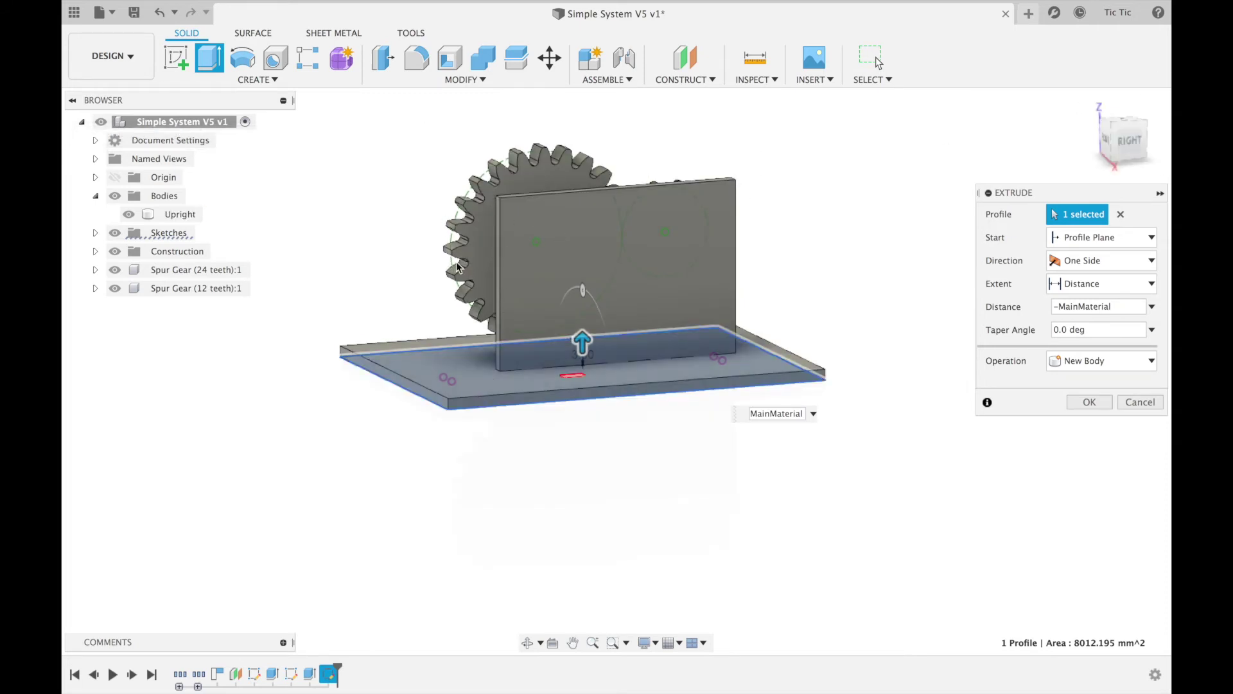
left_click(1090, 402)
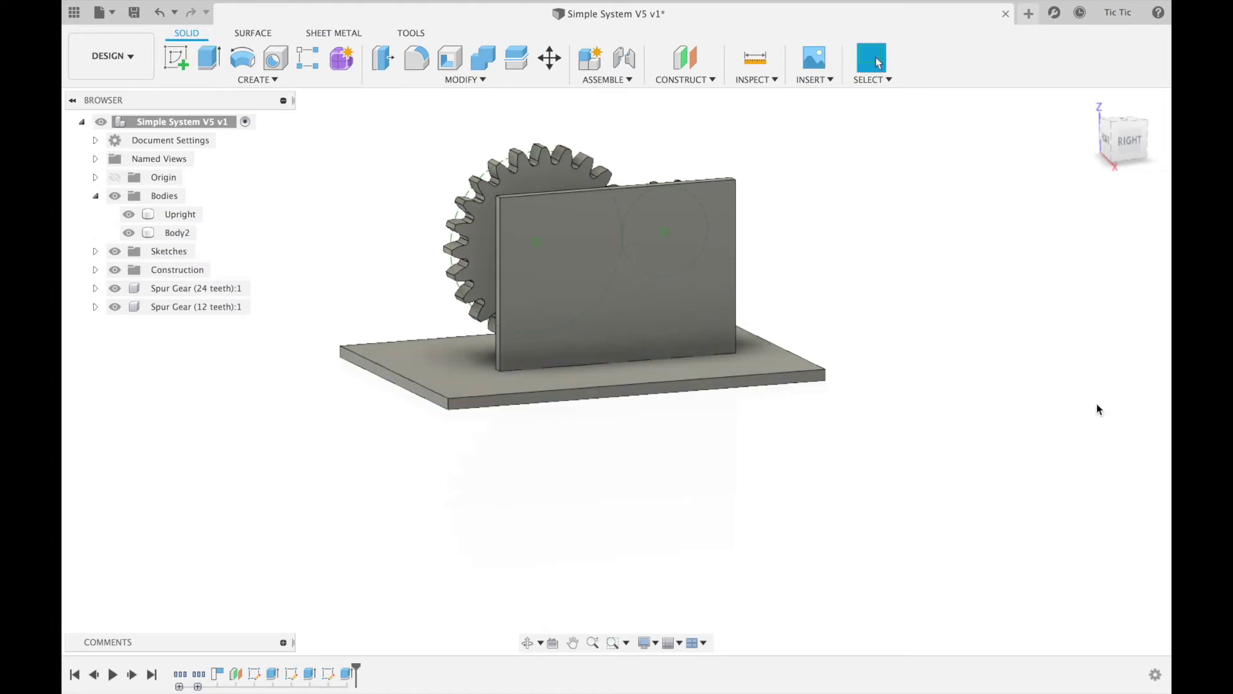
Rename Body2 to 'Base' in the Browser's Bodies list
left_click(1129, 140)
left_click_drag(1124, 132, 1100, 157)
double_click(172, 232)
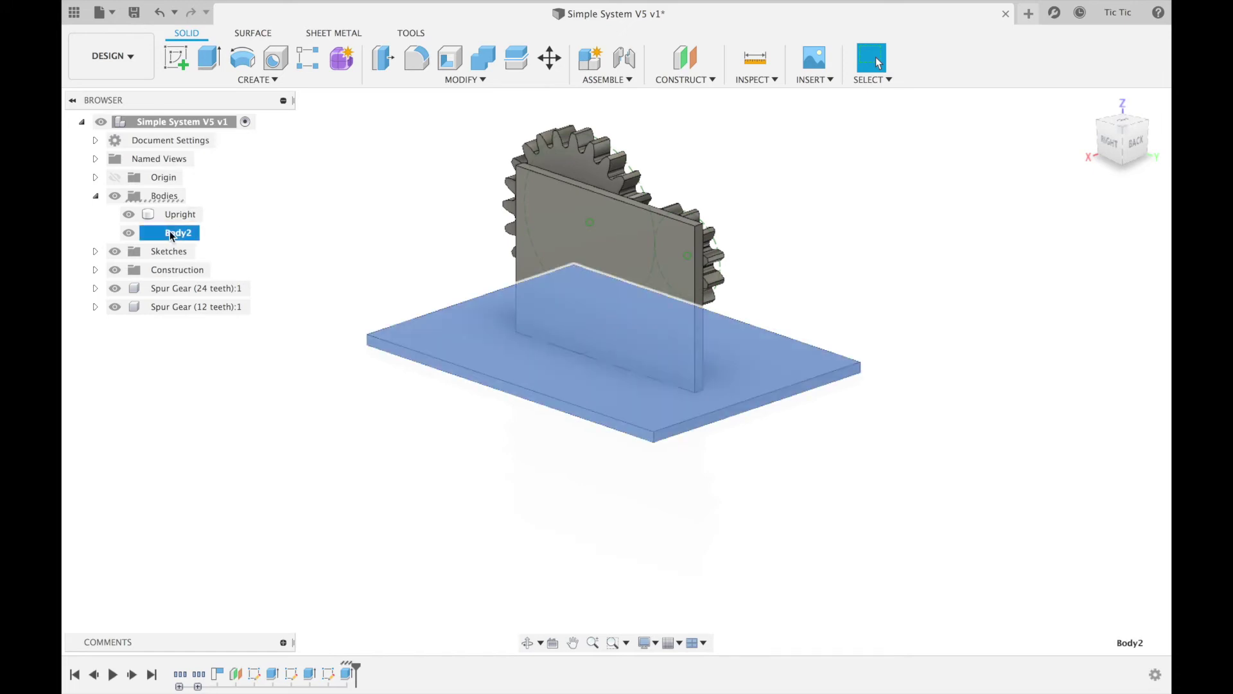
type("Bas")
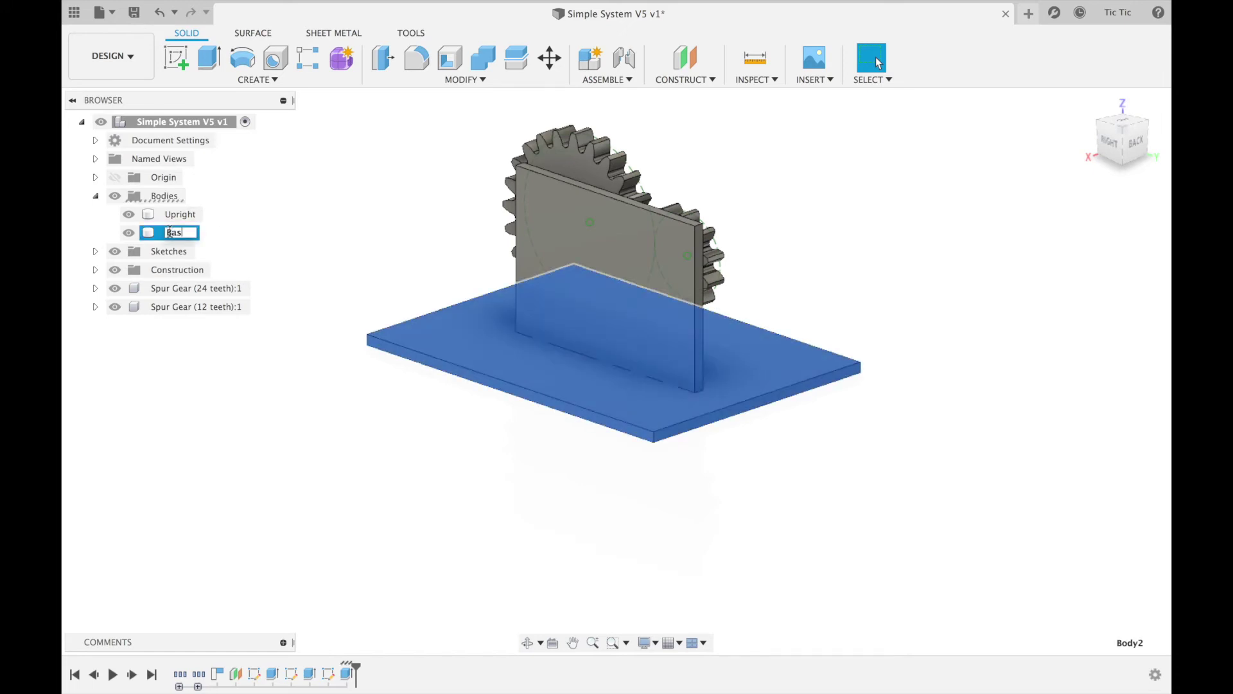
type("e")
key("Return")
left_click(620, 460)
scroll(887, 456, "up", 3)
scroll(887, 457, "down", 2)
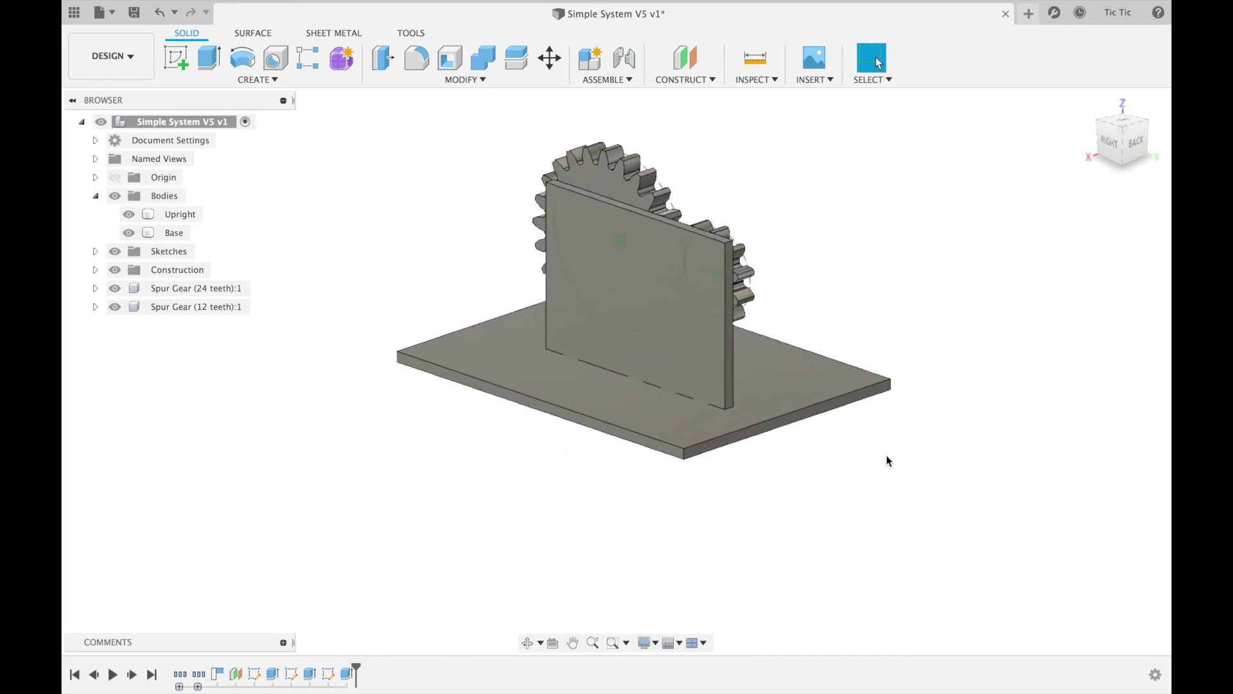
left_click(129, 214)
left_click(638, 349)
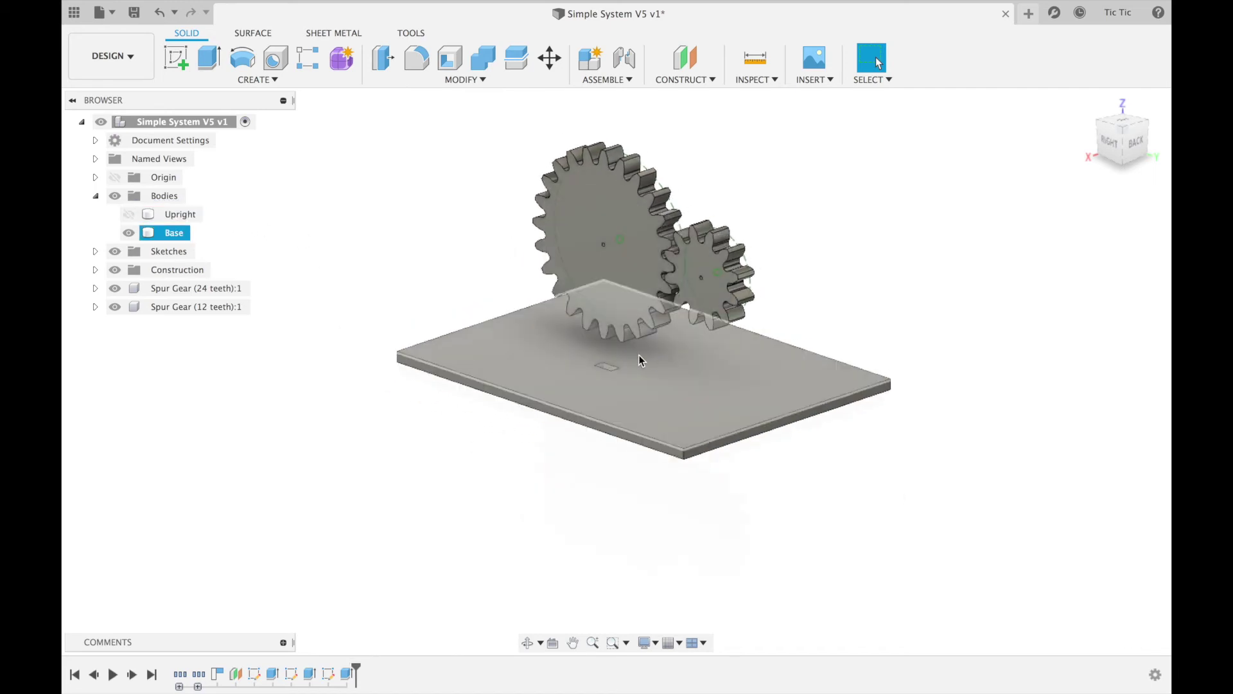
left_click(611, 504)
left_click(731, 419)
key("Escape")
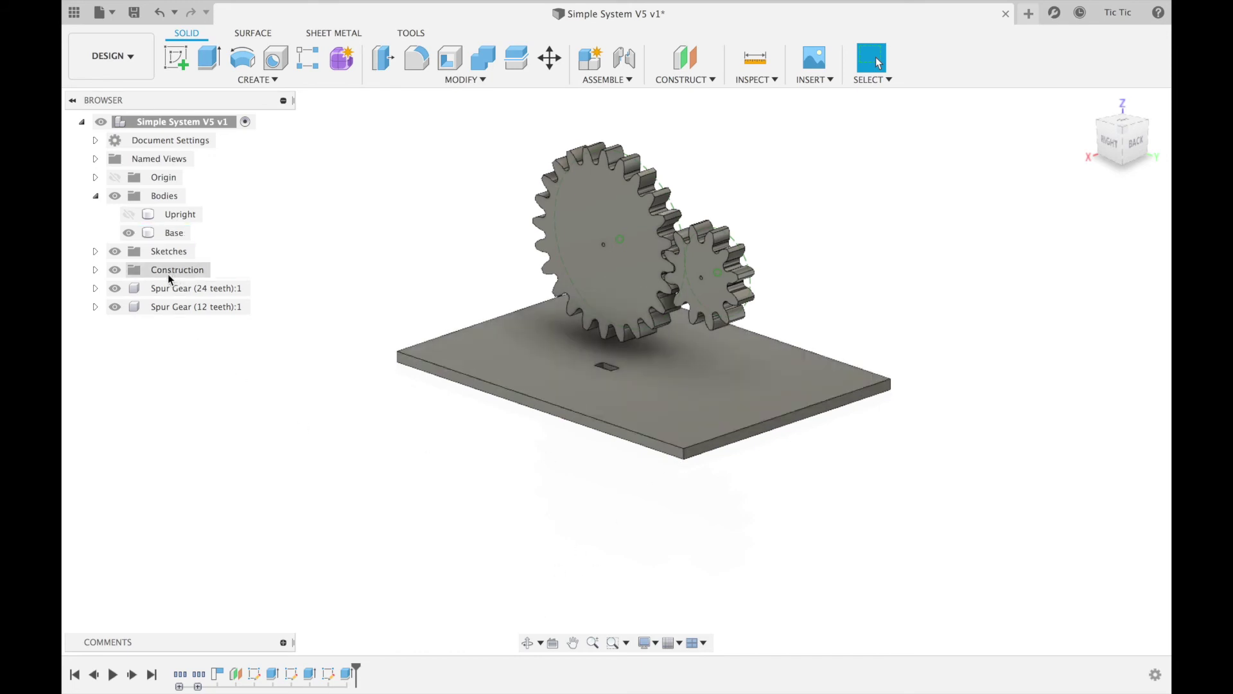
left_click(136, 235)
left_click(129, 215)
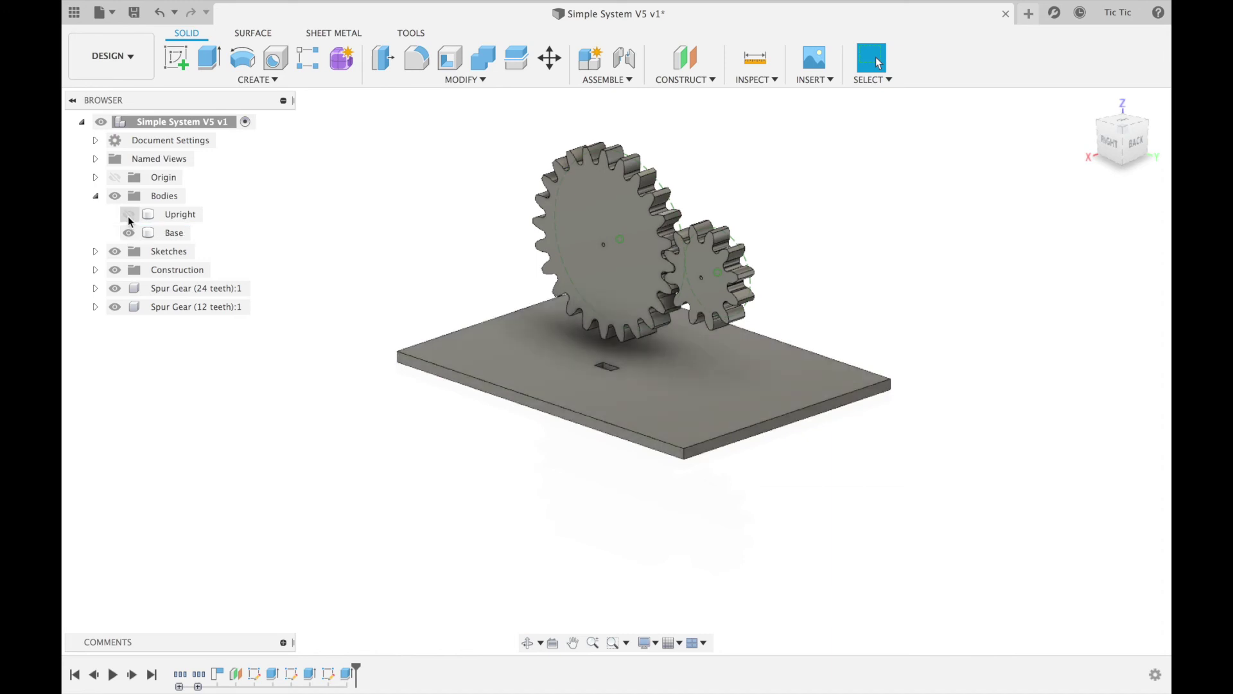